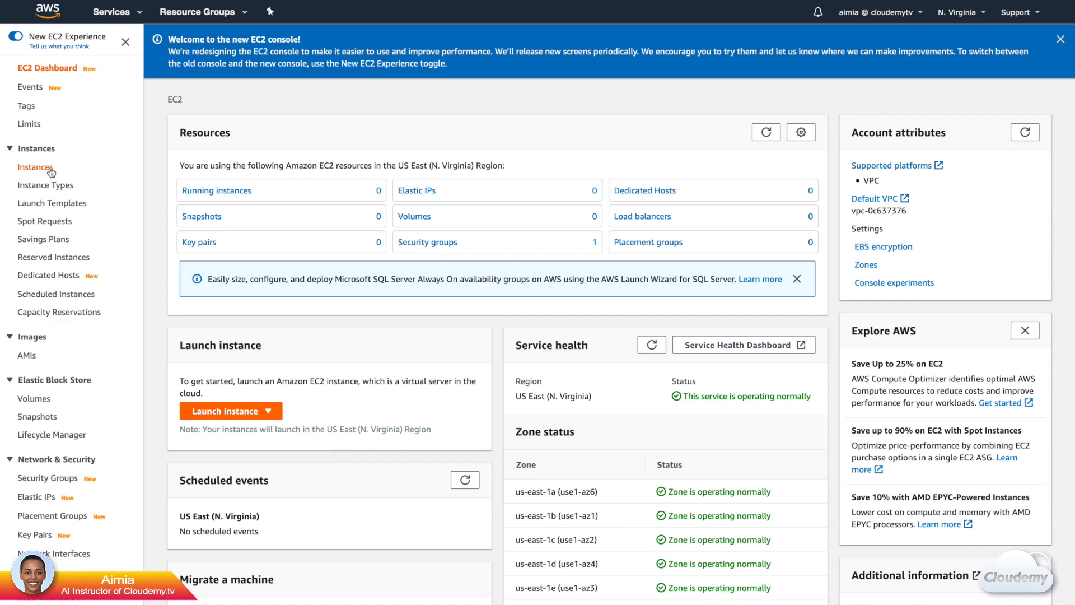
Open the EC2 Instances list and review the available instance actions, including state, settings, networking and monitoring options.
left_click(49, 169)
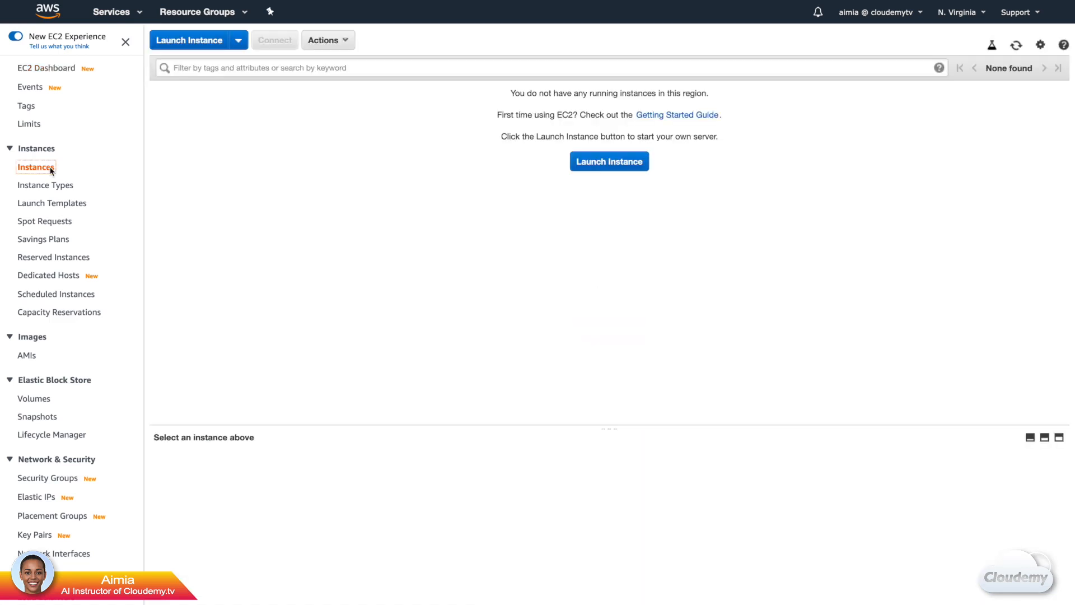
left_click(331, 44)
mouse_move(382, 123)
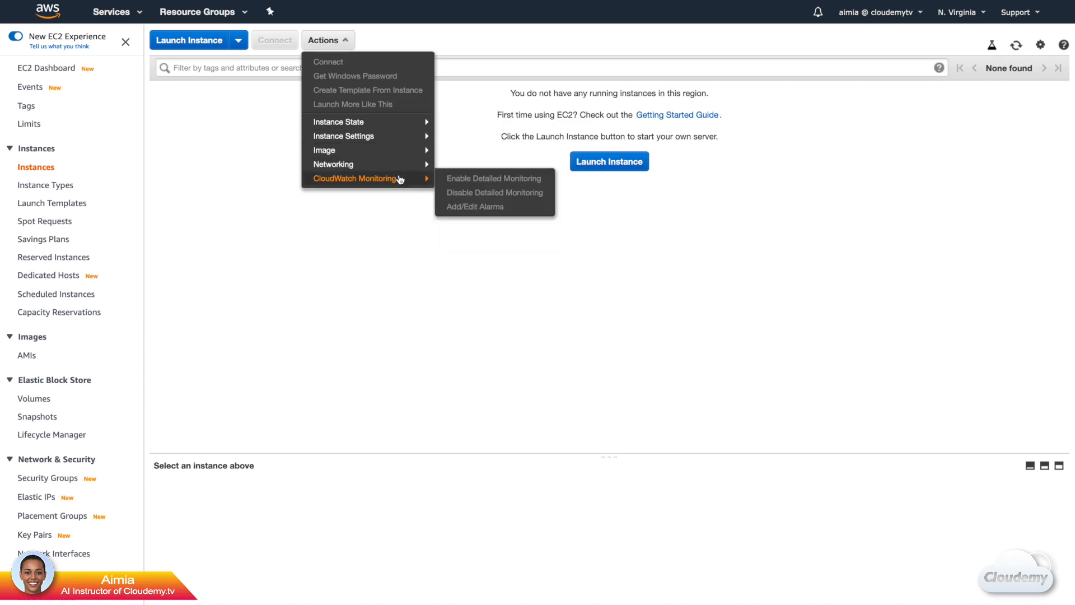
left_click(395, 208)
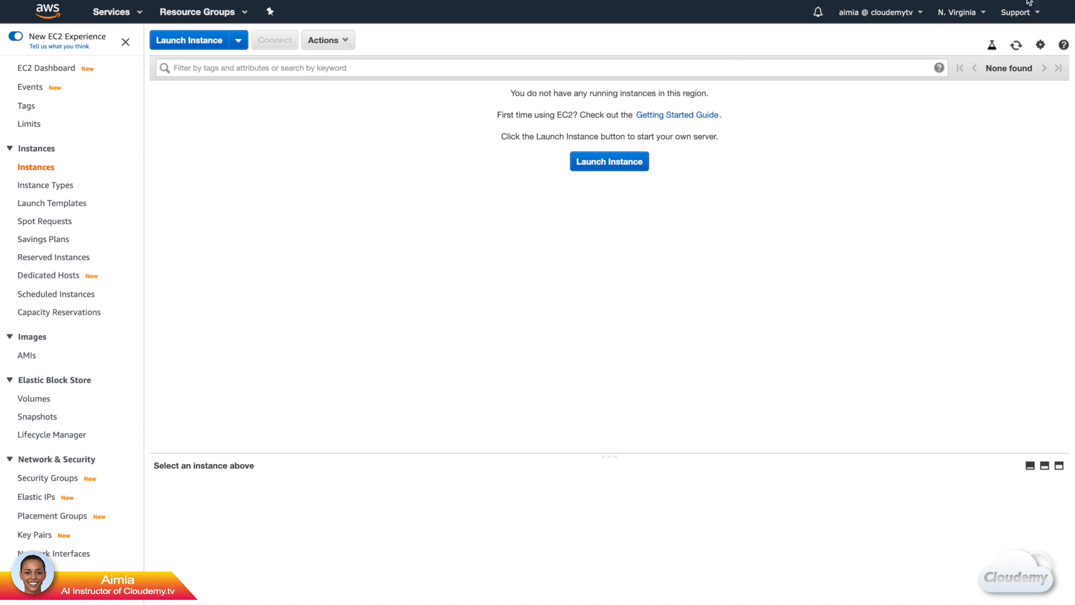
Switch the region to Asia Pacific (Singapore) and terminate the running t2.micro instance there.
left_click(981, 16)
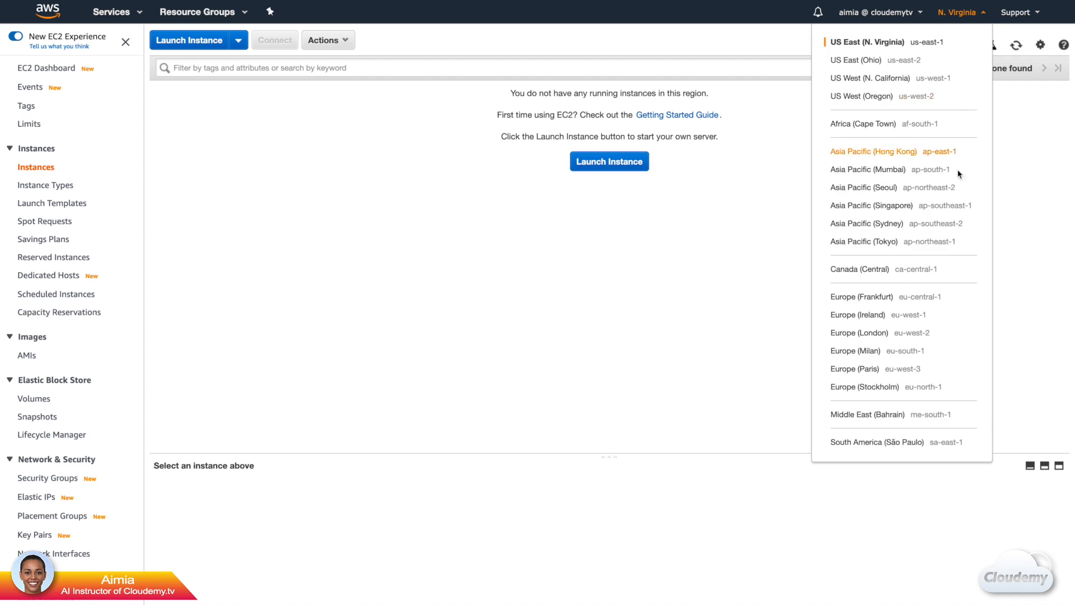
left_click(958, 206)
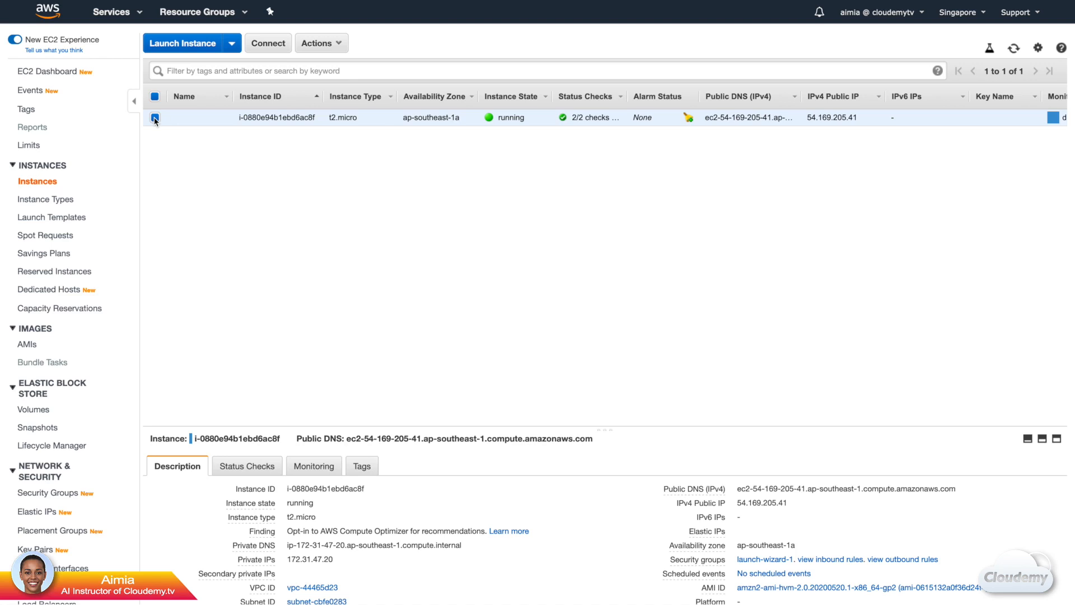
left_click(318, 44)
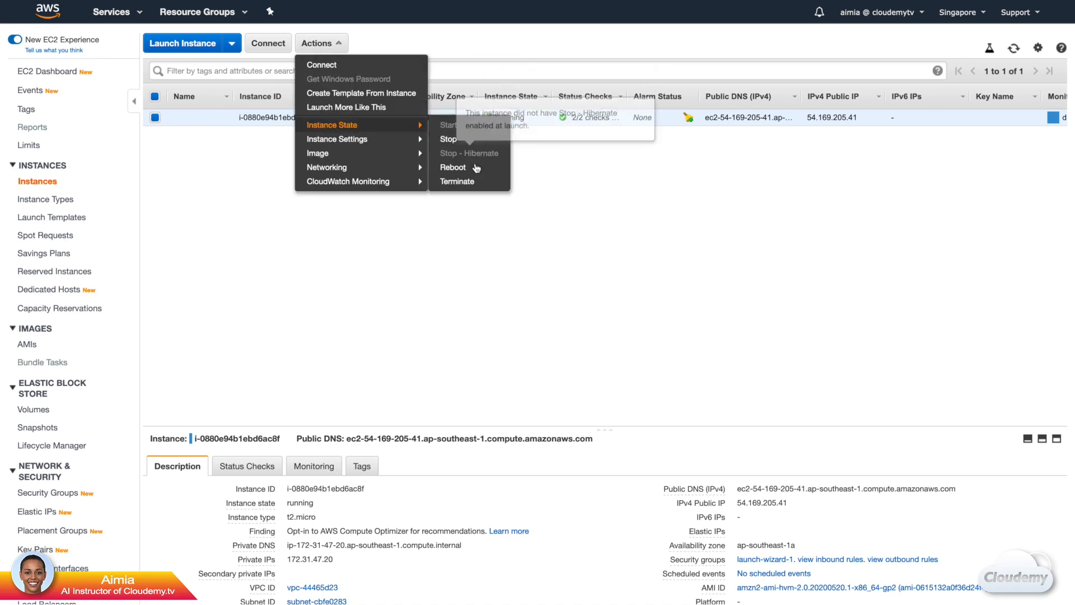
left_click(476, 187)
left_click(795, 403)
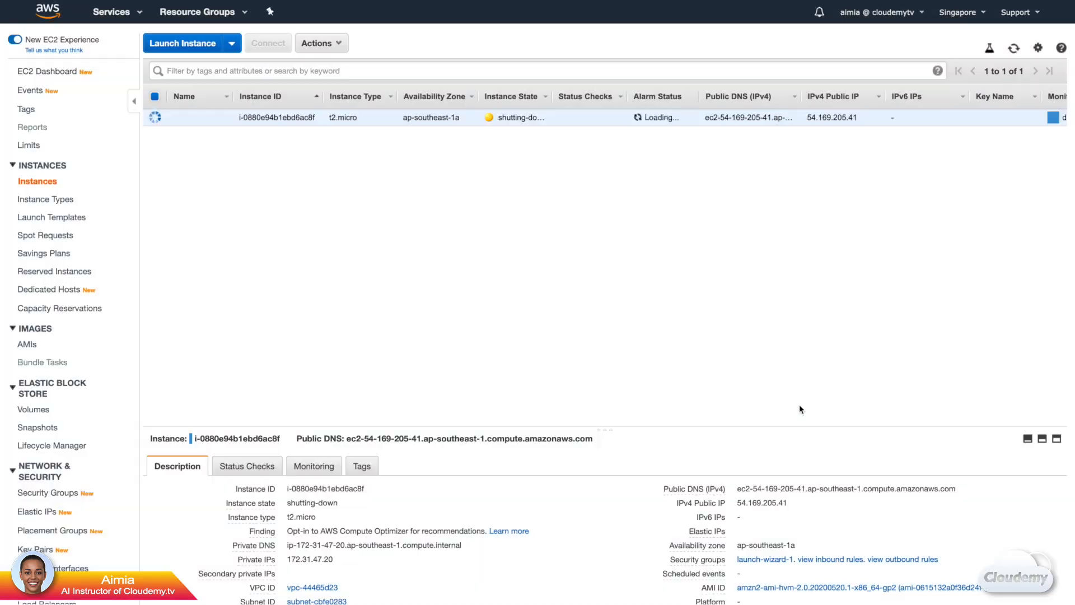
Return to the US East (N. Virginia) region and start launching a new instance.
left_click(969, 12)
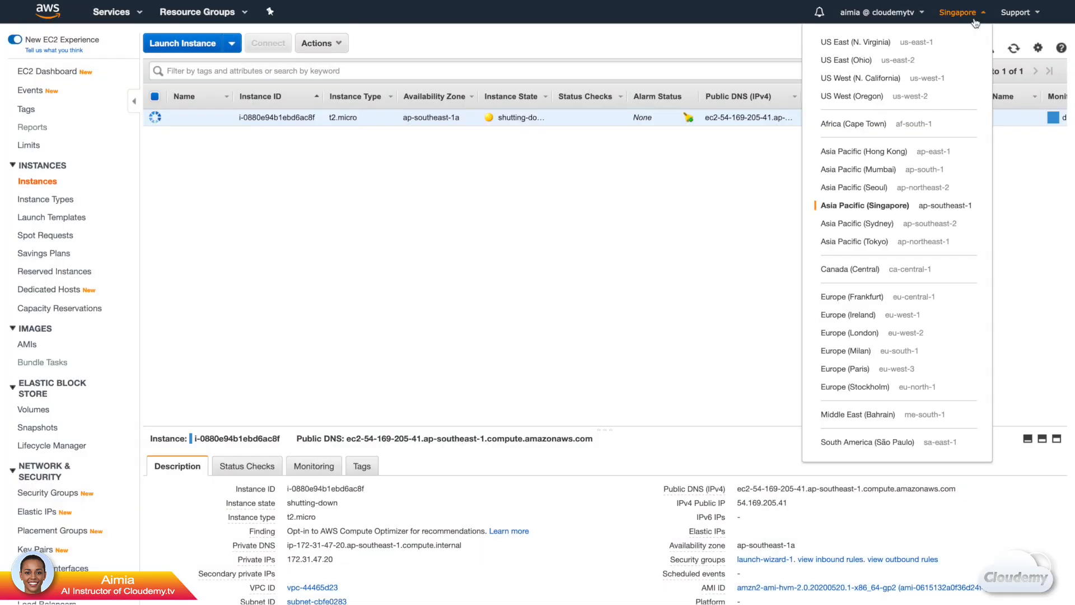
left_click(938, 45)
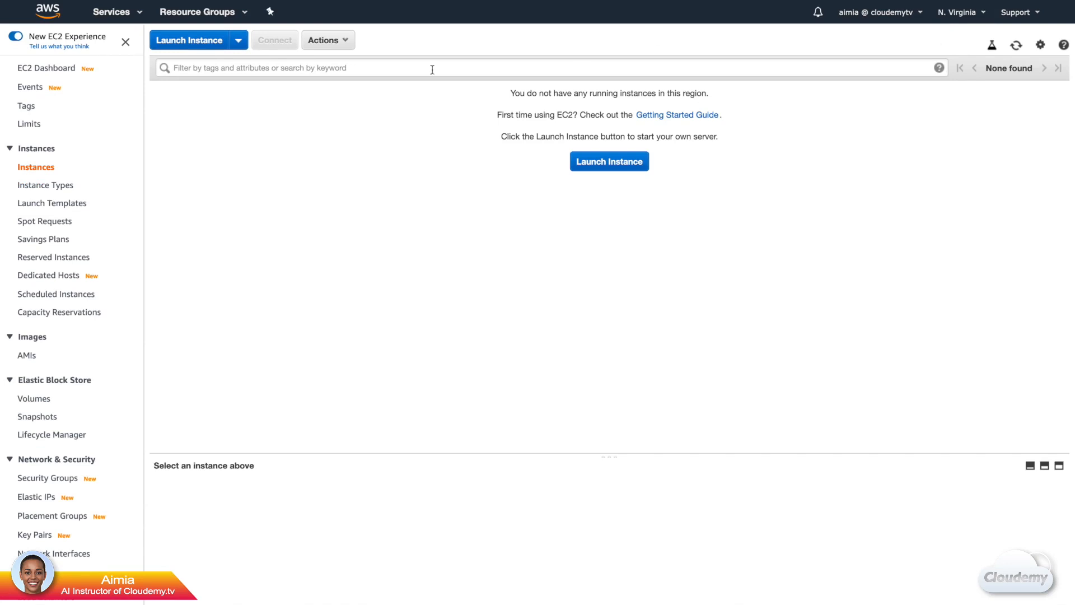
left_click(227, 45)
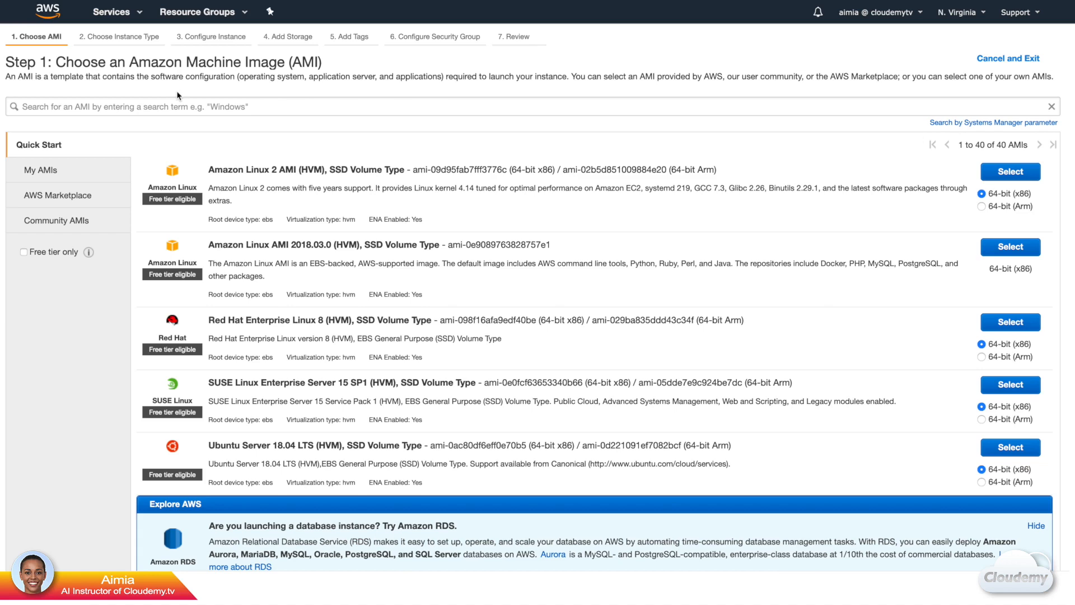
Look through the machine images offered under Quick Start, My AMIs and AWS Marketplace.
scroll(136, 296, "down", 1)
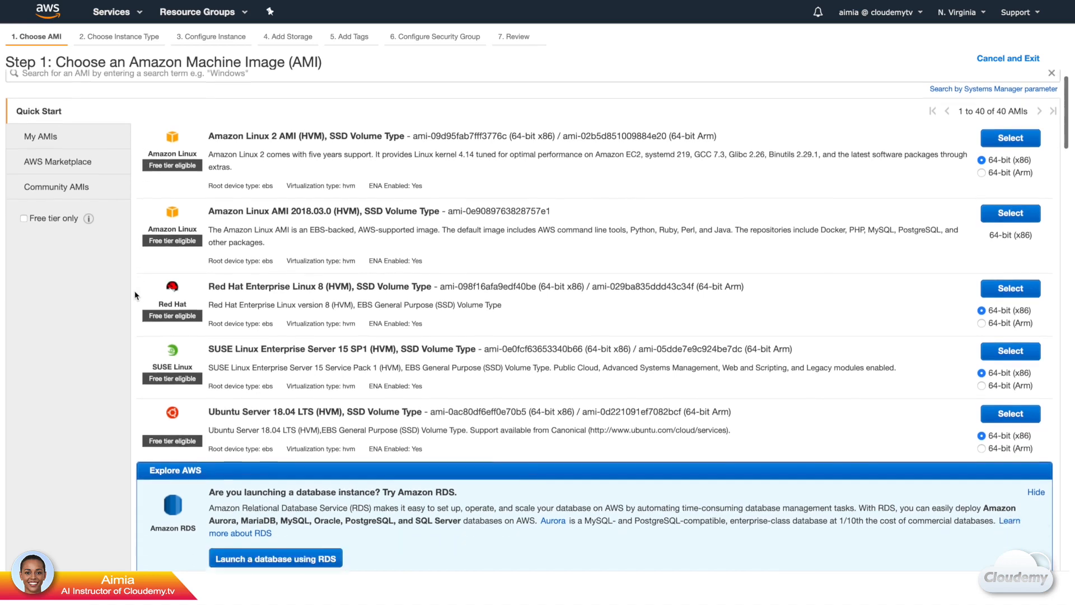
scroll(135, 295, "down", 6)
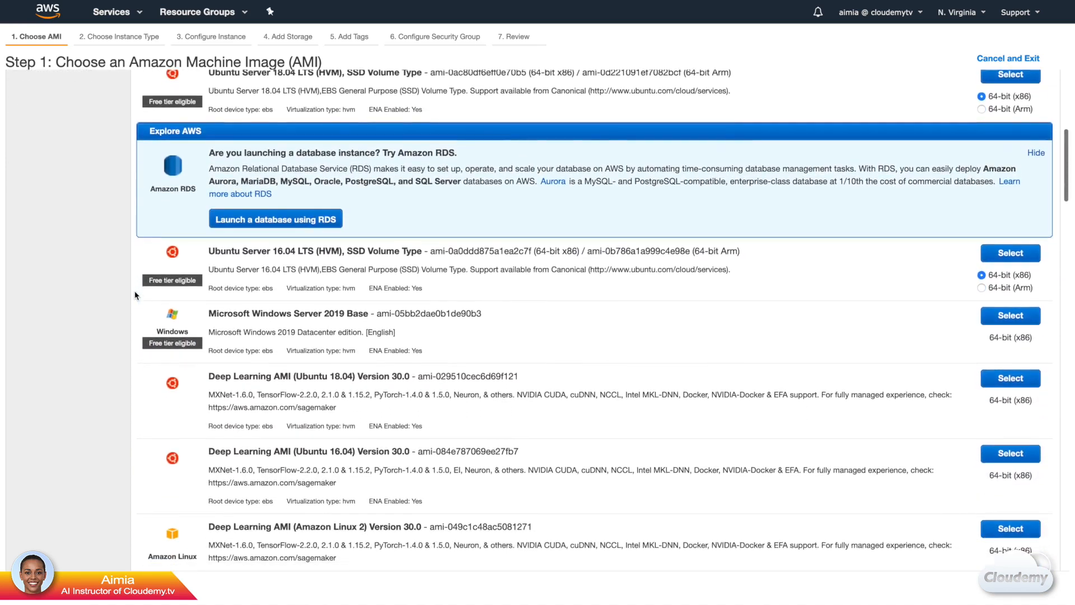
scroll(136, 296, "down", 1)
scroll(136, 296, "down", 4)
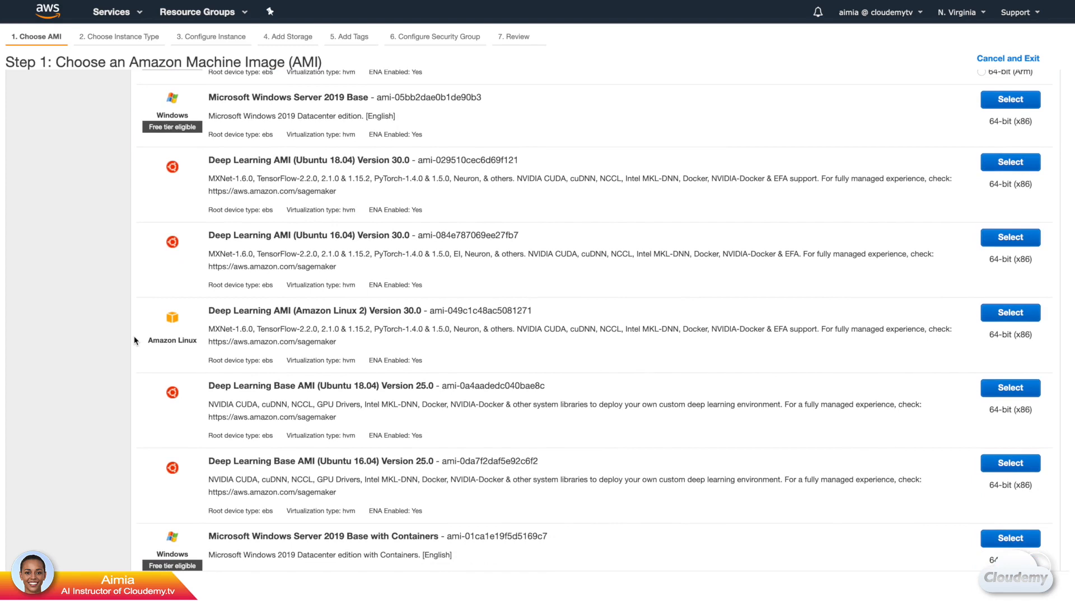
scroll(134, 340, "up", 15)
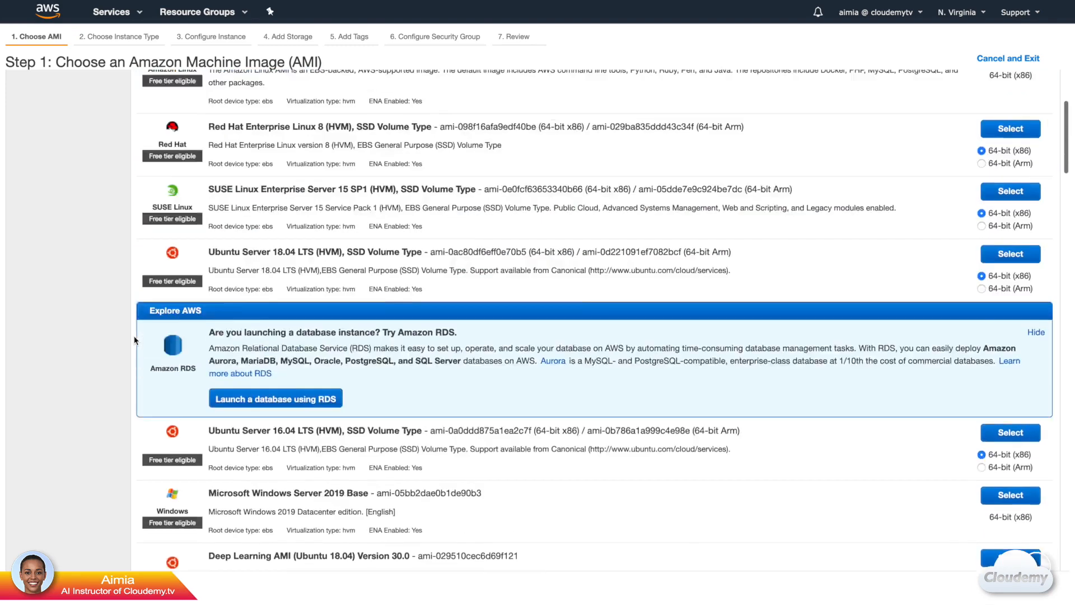
left_click(99, 175)
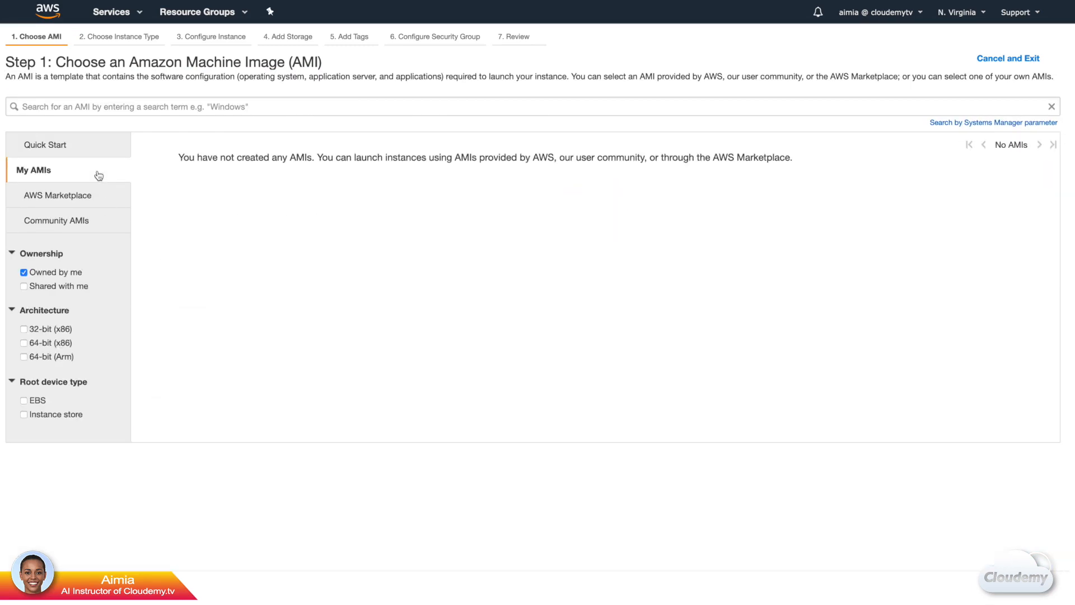
left_click(113, 200)
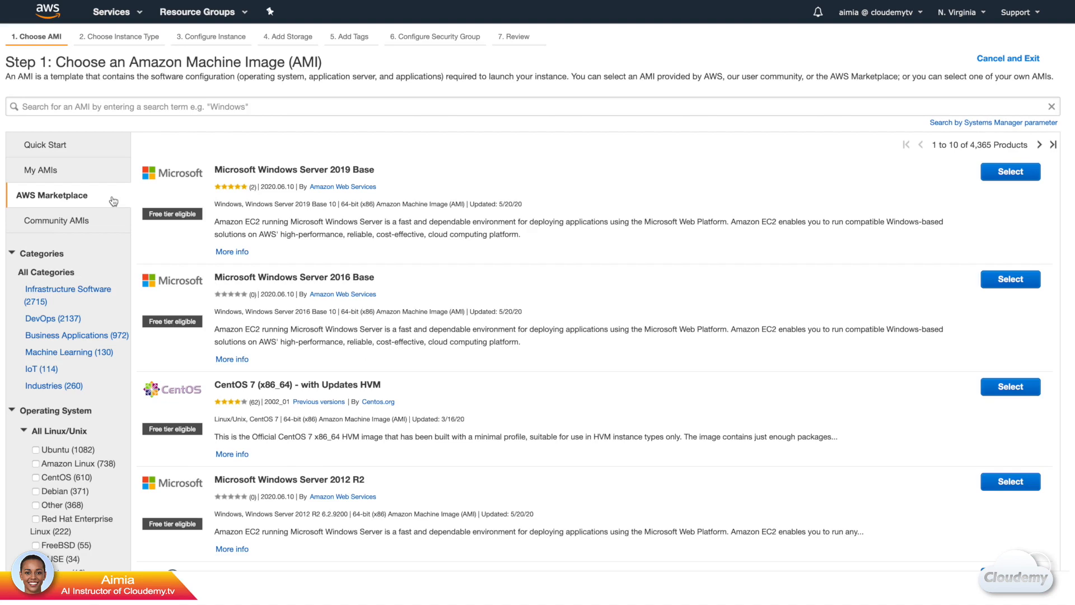
Filter the Quick Start images to free tier only and select the 64-bit (x86) Amazon Linux 2 AMI.
left_click(113, 154)
left_click(24, 252)
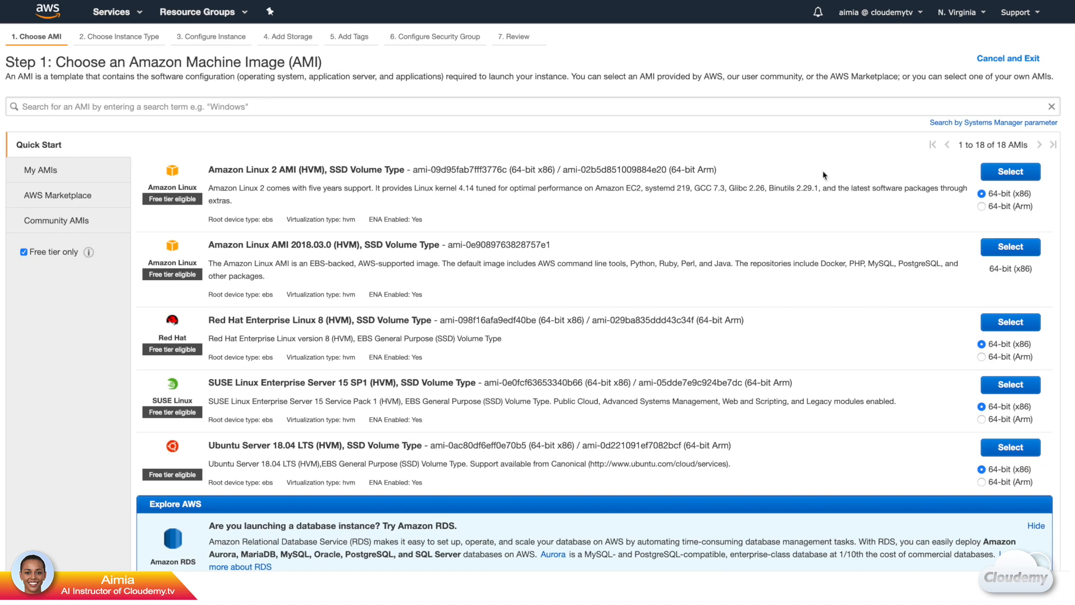
left_click(999, 178)
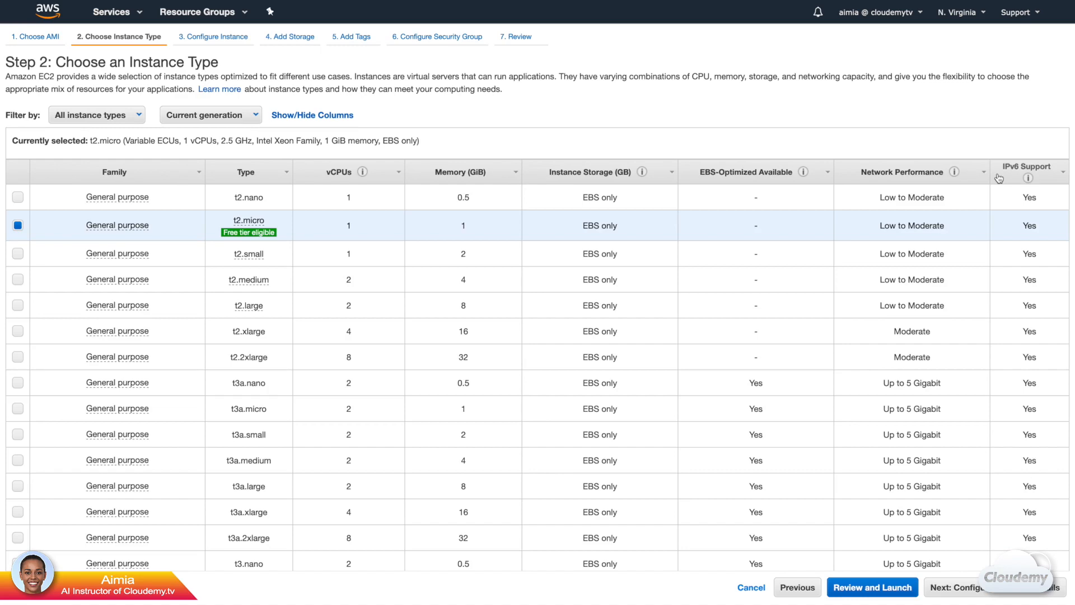
Review the instance types, keep the free-tier-eligible t2.micro and continue to the instance details.
scroll(198, 214, "down", 5)
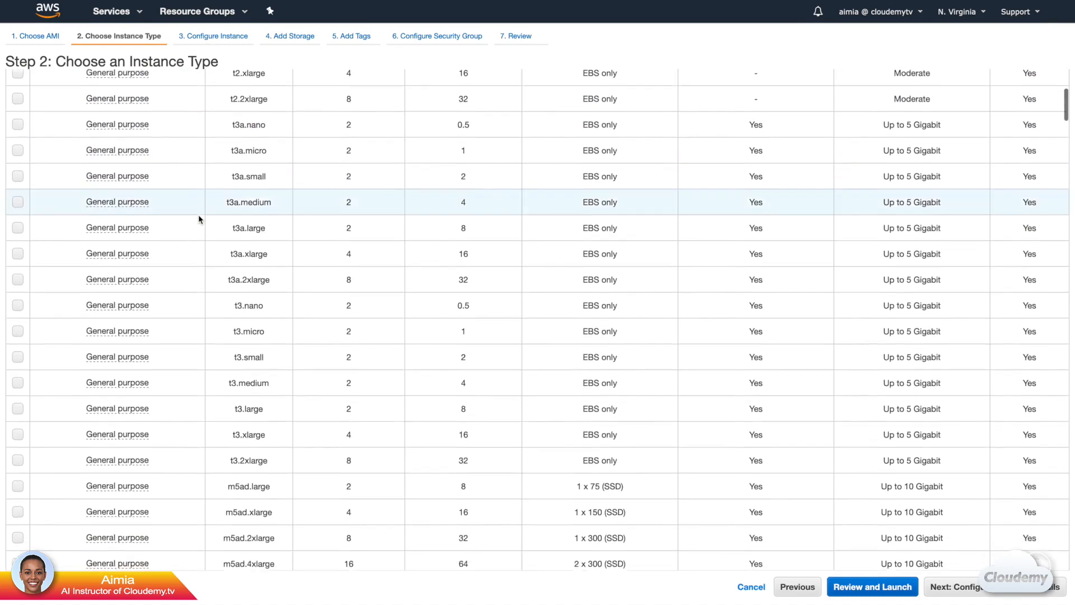
scroll(198, 214, "down", 5)
scroll(198, 214, "down", 10)
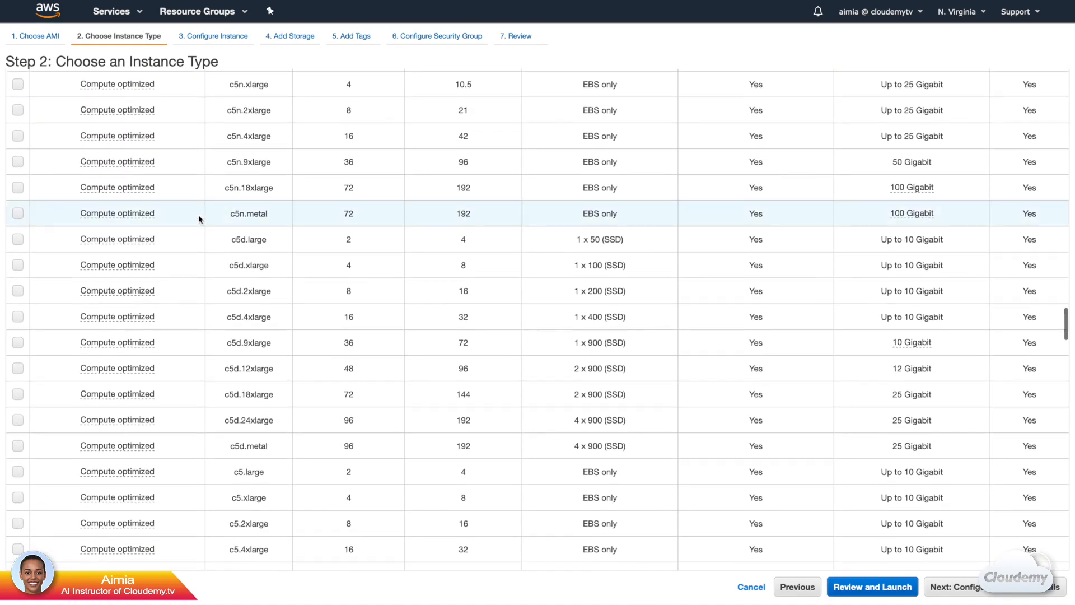
scroll(198, 213, "down", 20)
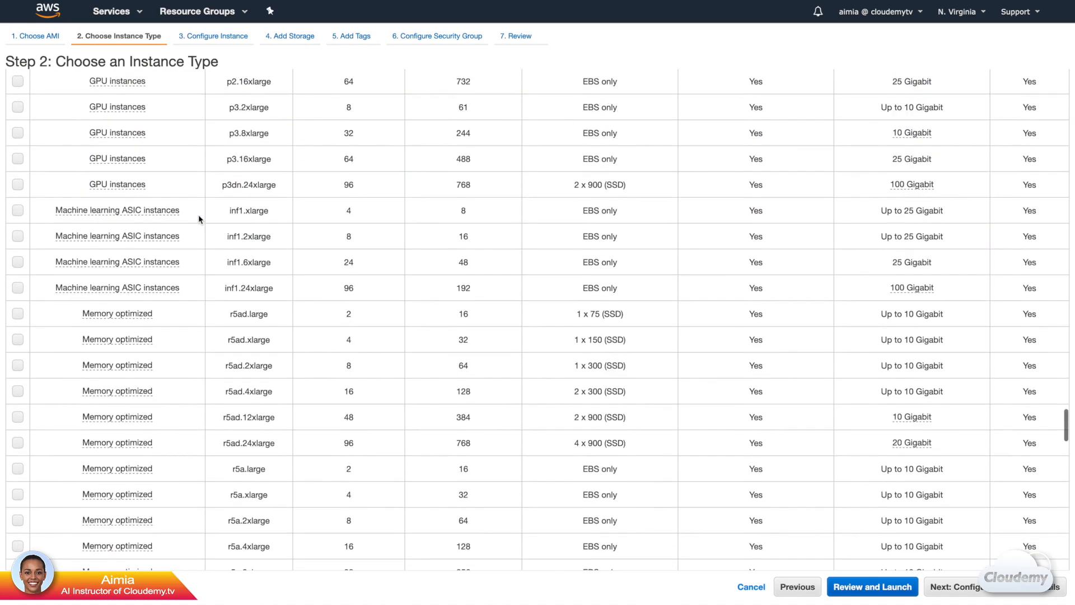
scroll(199, 218, "down", 20)
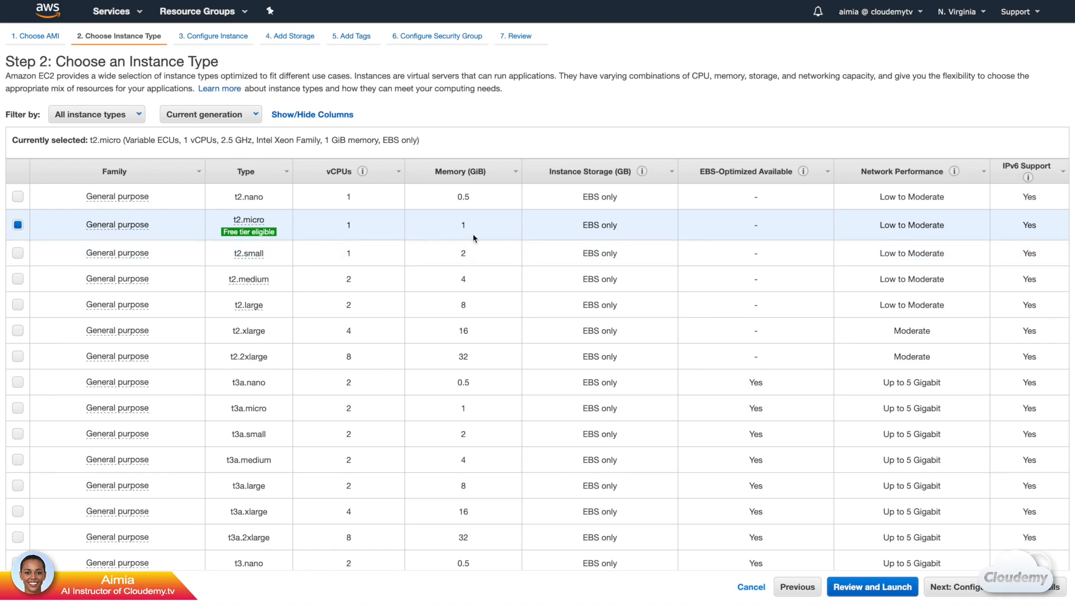
left_click(950, 595)
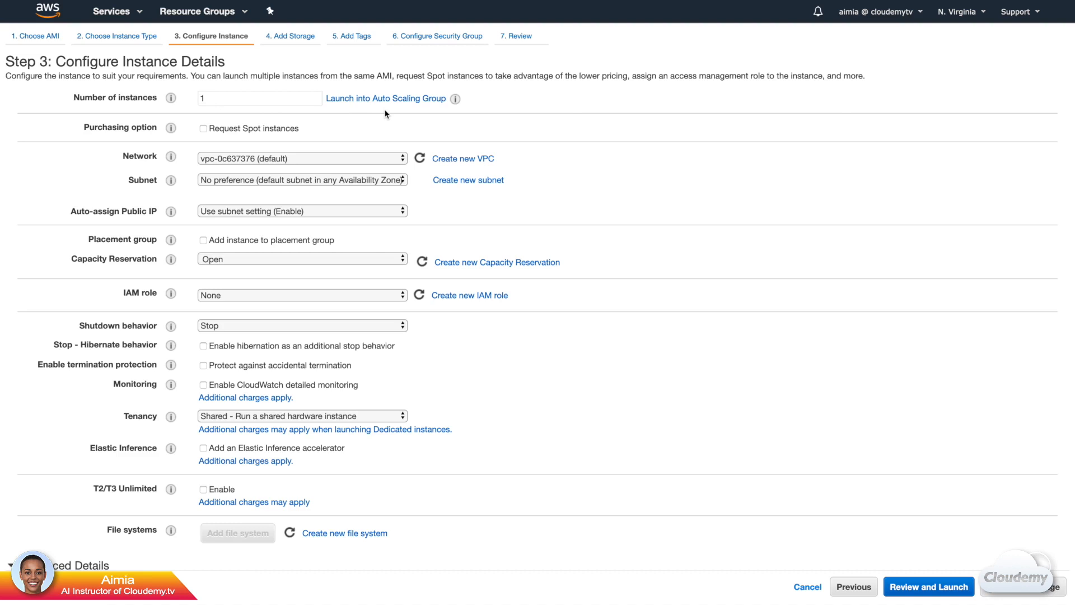
Examine the Spot purchasing, network, subnet, public IP, shutdown behavior and tenancy options, keeping the default instance settings.
left_click(203, 129)
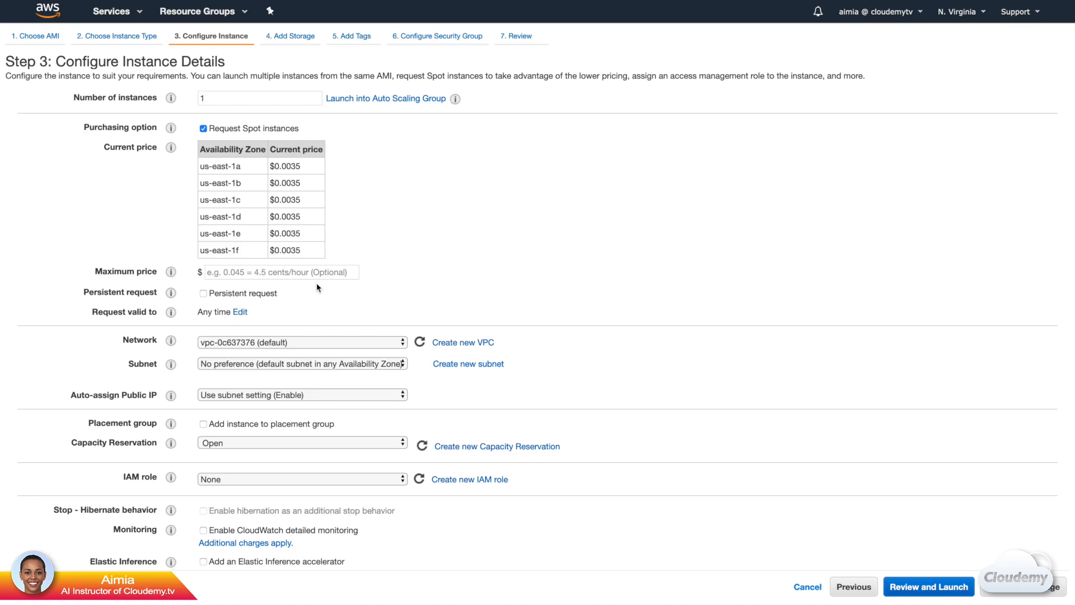
left_click(204, 128)
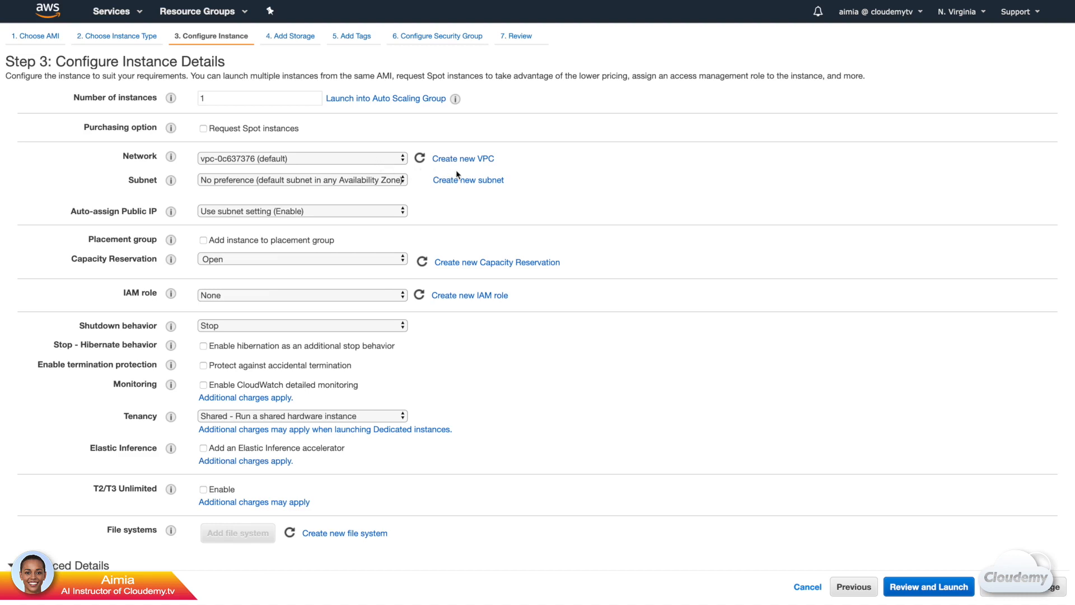
left_click(377, 159)
left_click(377, 160)
left_click(378, 179)
left_click(378, 179)
left_click(373, 214)
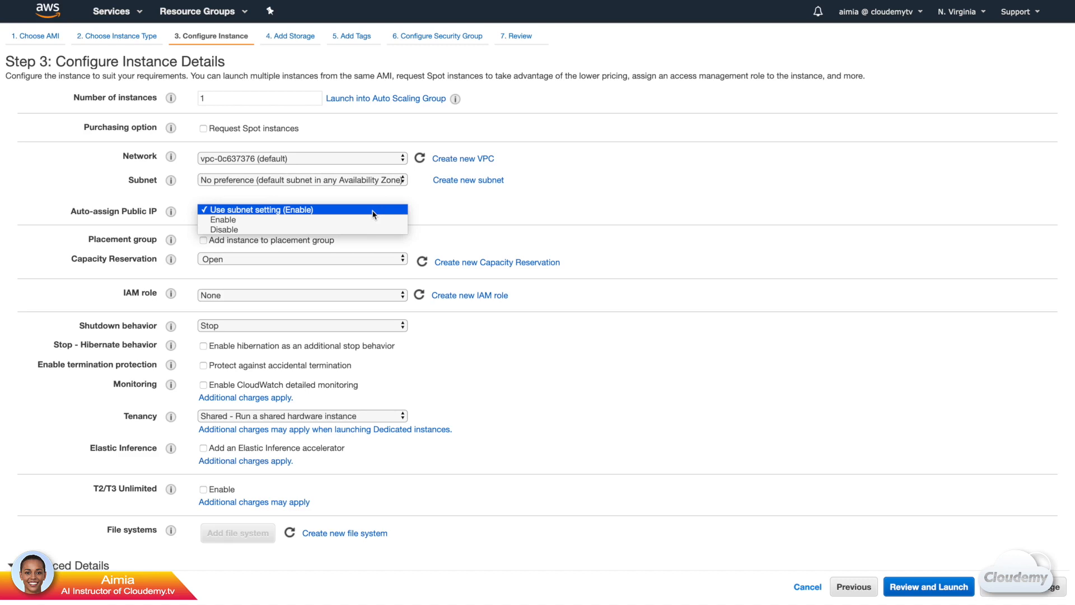
left_click(374, 210)
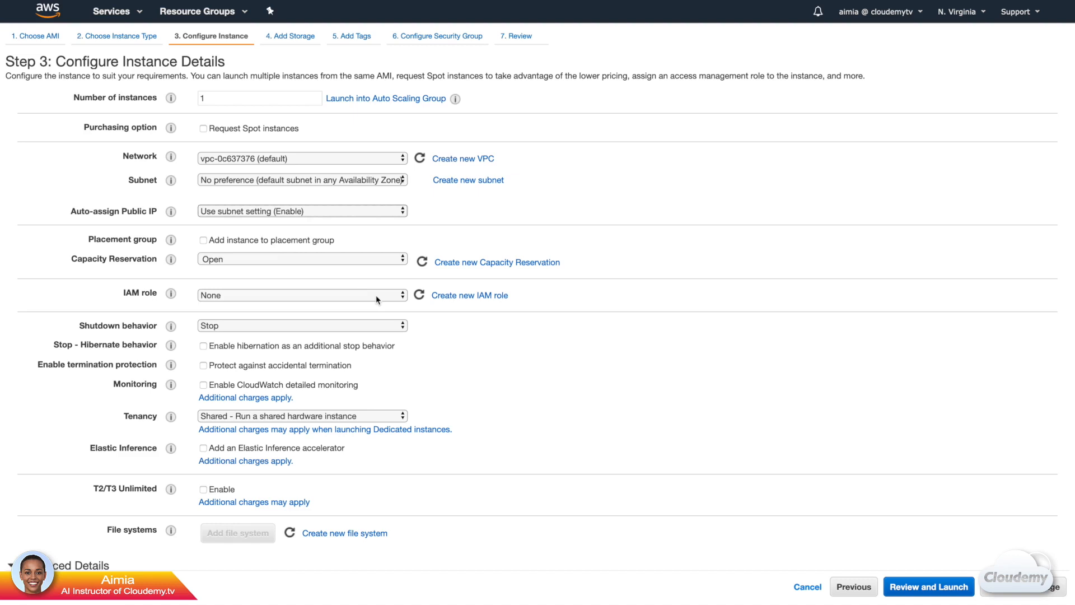
left_click(380, 325)
left_click(380, 325)
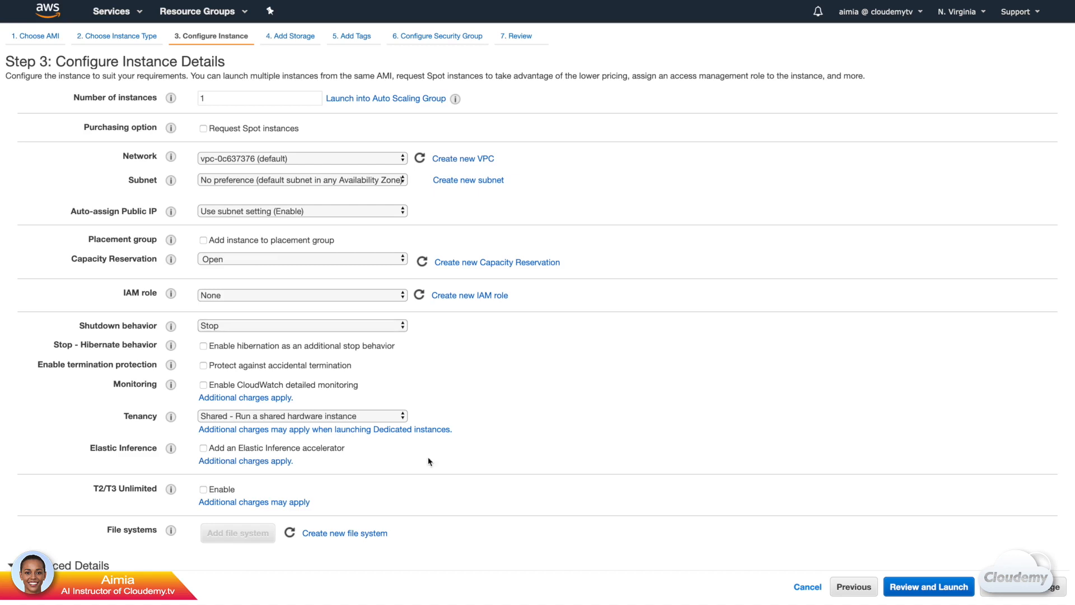
left_click(385, 417)
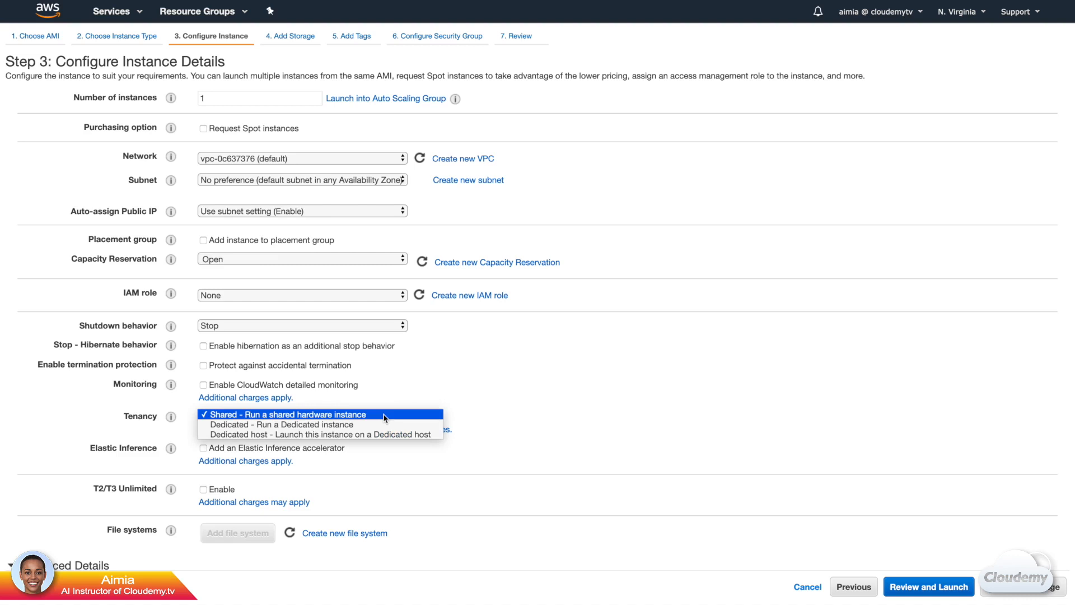
left_click(385, 417)
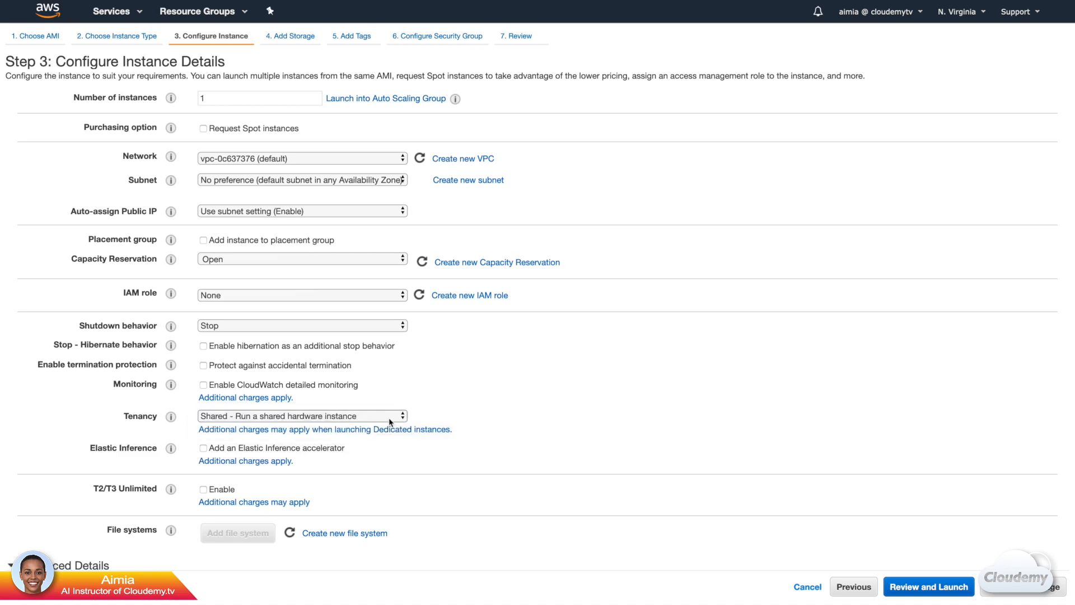
Review the advanced details, leave the user data empty and continue to the storage configuration.
scroll(390, 423, "down", 3)
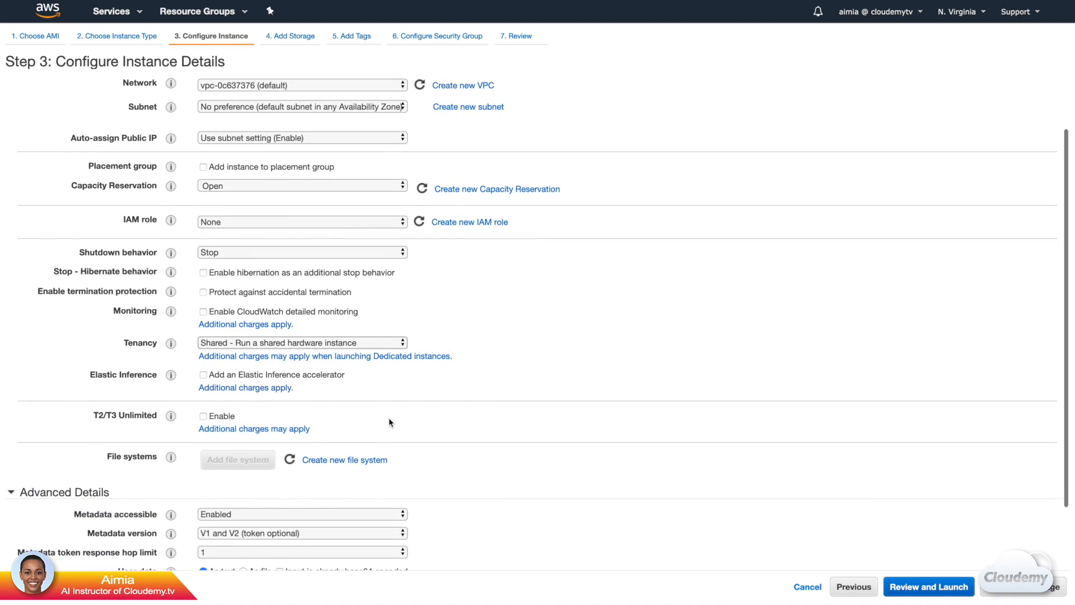
scroll(389, 423, "down", 2)
scroll(390, 421, "down", 1)
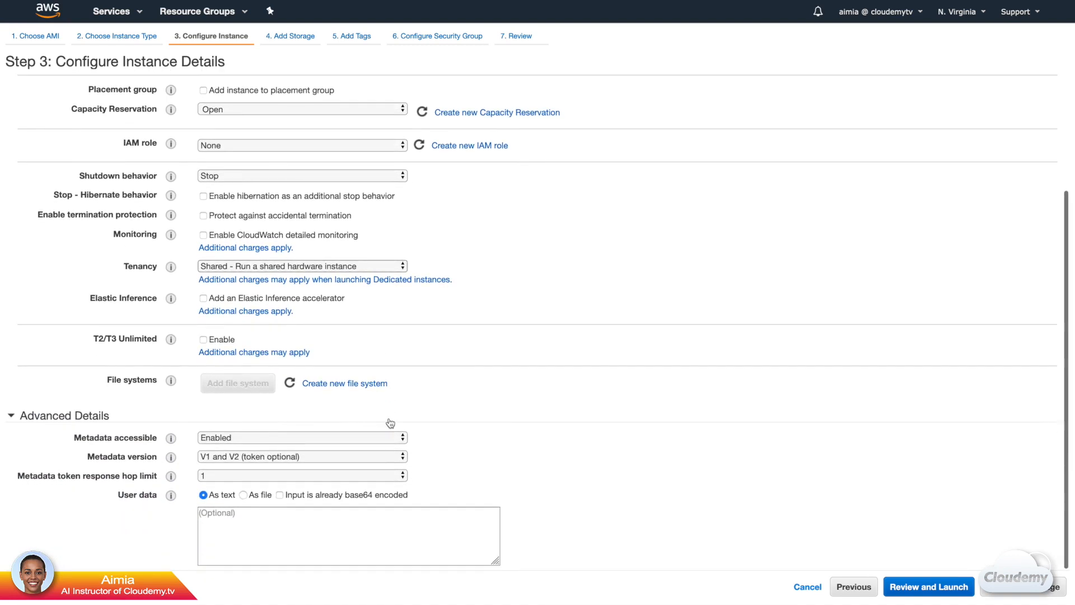
scroll(391, 423, "down", 1)
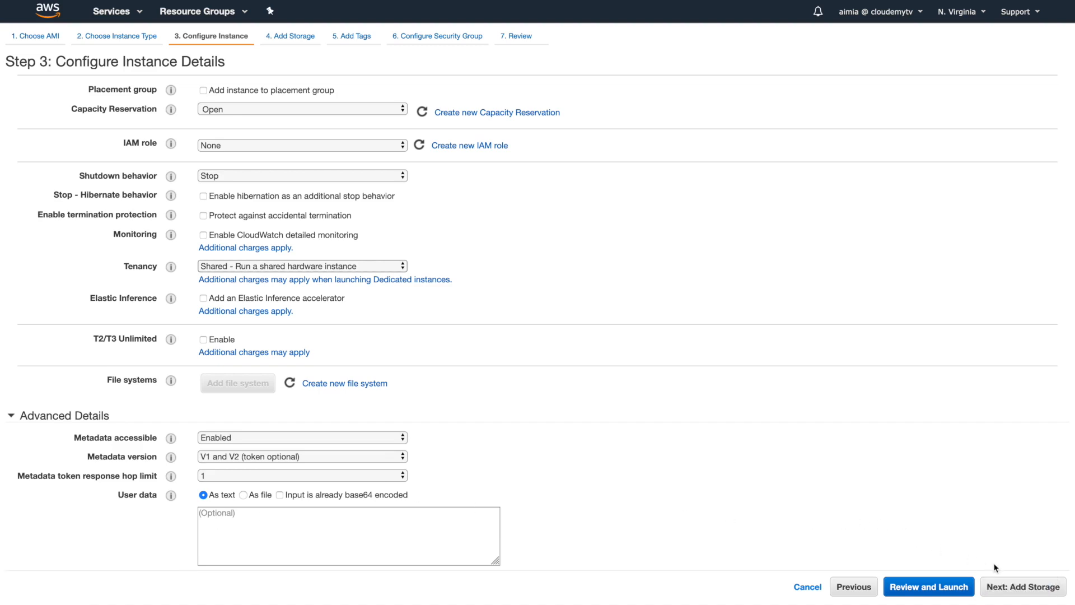
left_click(1010, 595)
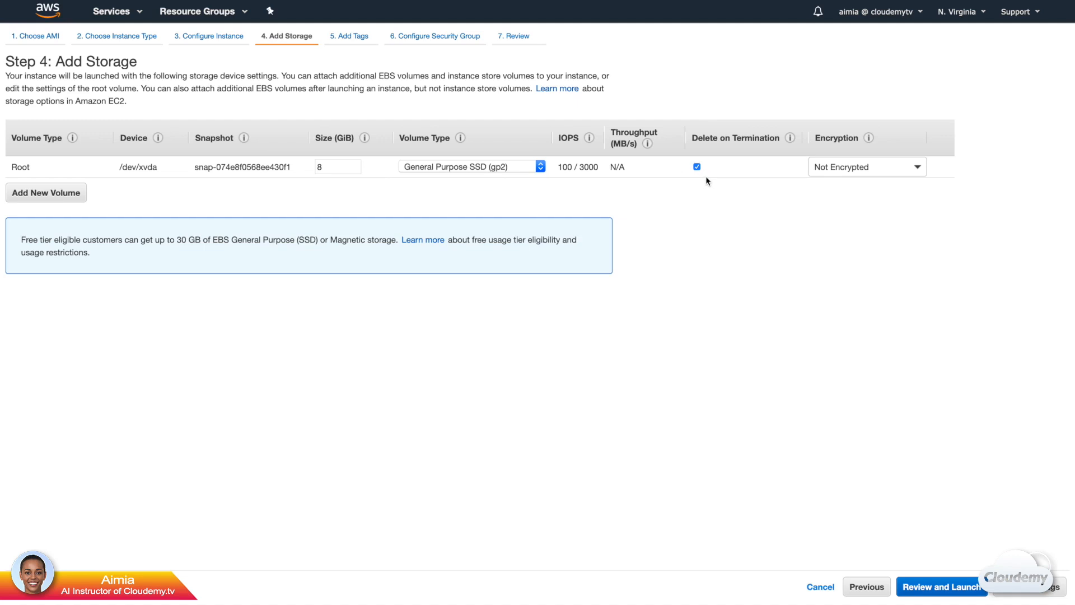
Try the default aws/ebs key for the root volume's encryption and return it to Not Encrypted.
left_click(849, 168)
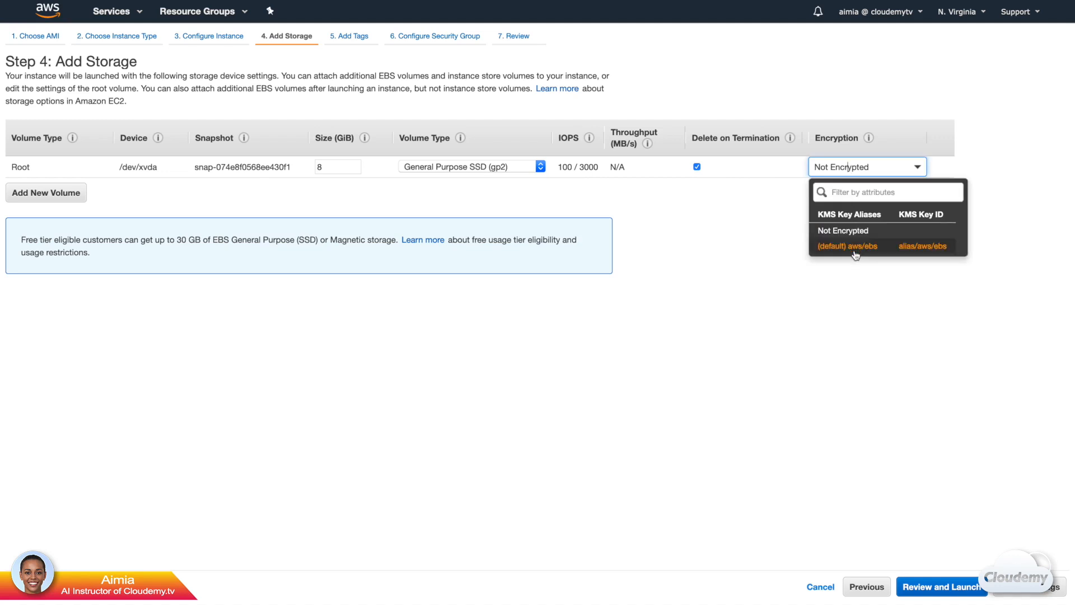
left_click(854, 246)
left_click(873, 169)
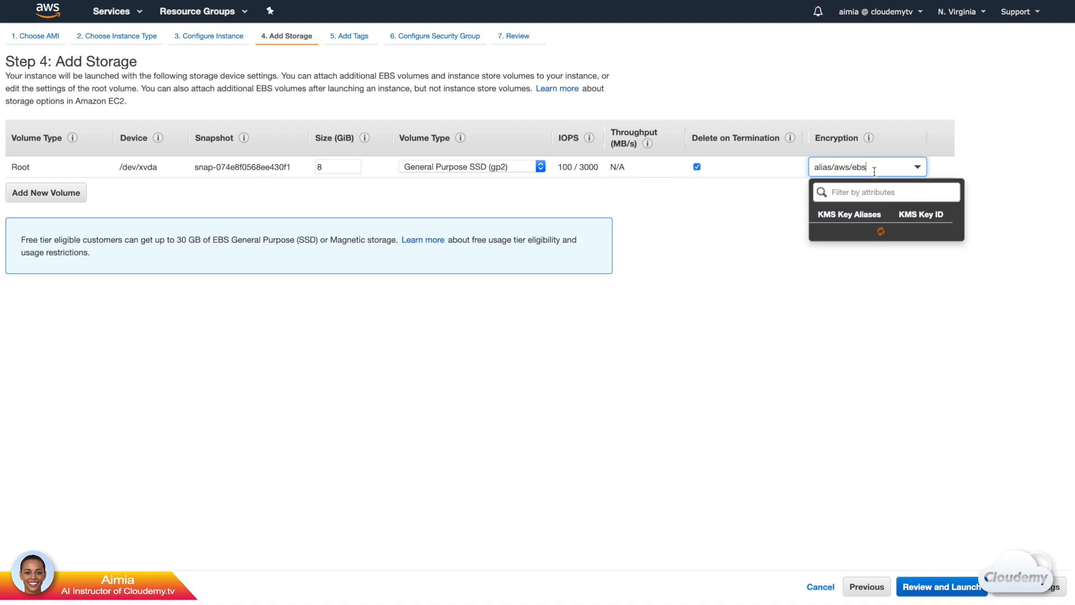
left_click(863, 234)
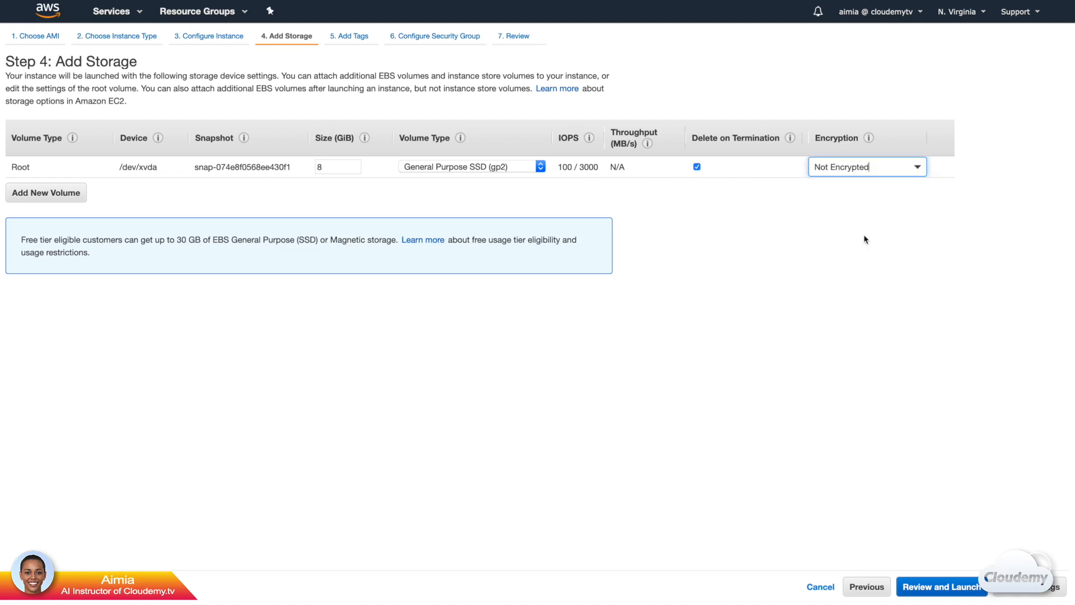
left_click(848, 187)
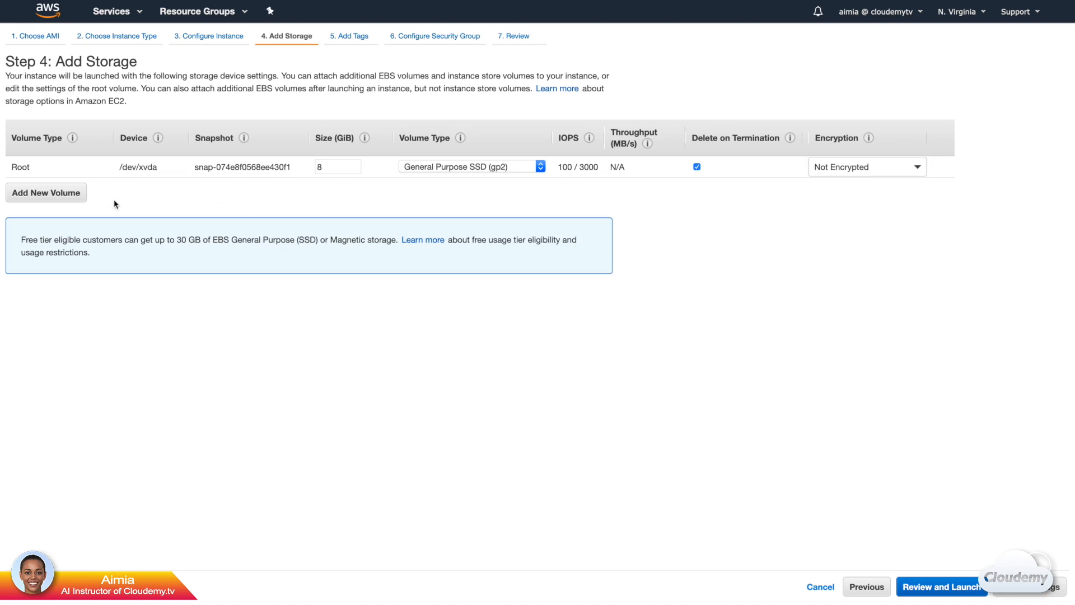
Compare the volume types offered for the root volume and a newly added EBS volume, and remove the added volume.
left_click(79, 196)
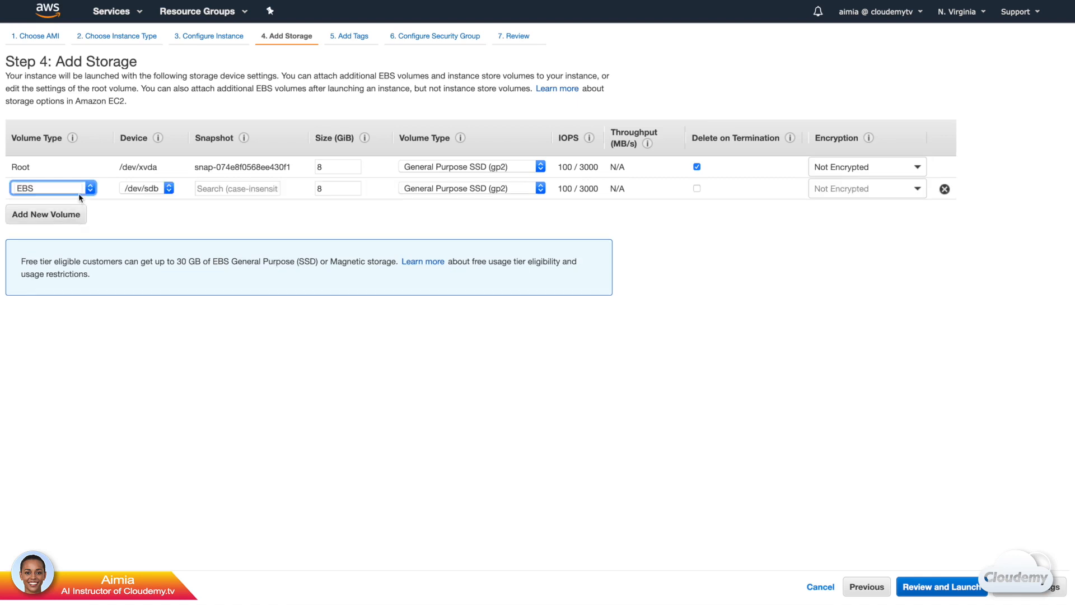
left_click(504, 168)
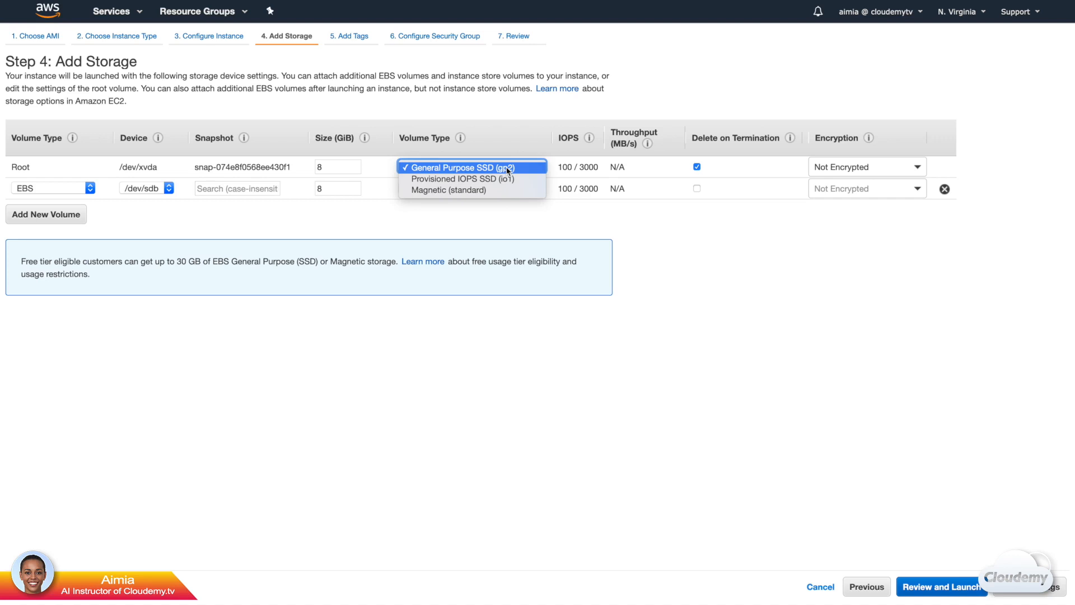
left_click(507, 169)
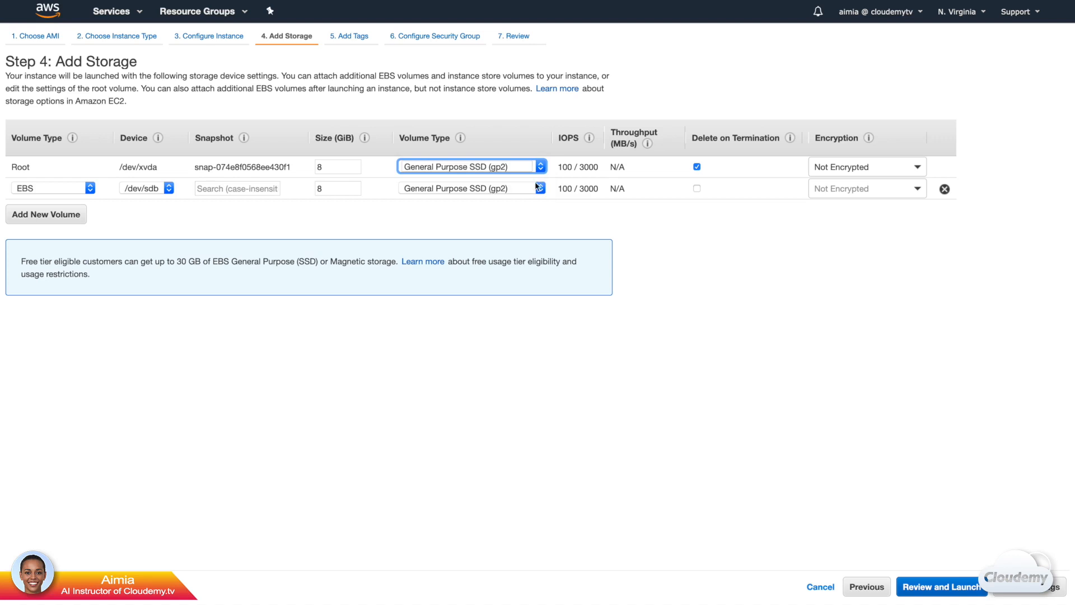
left_click(535, 188)
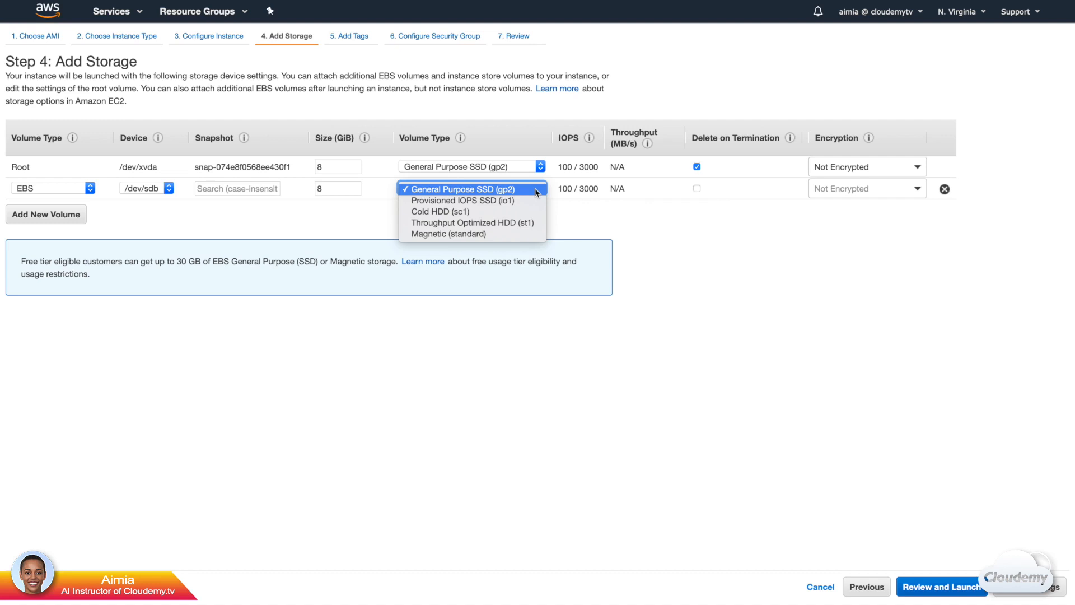
left_click(536, 188)
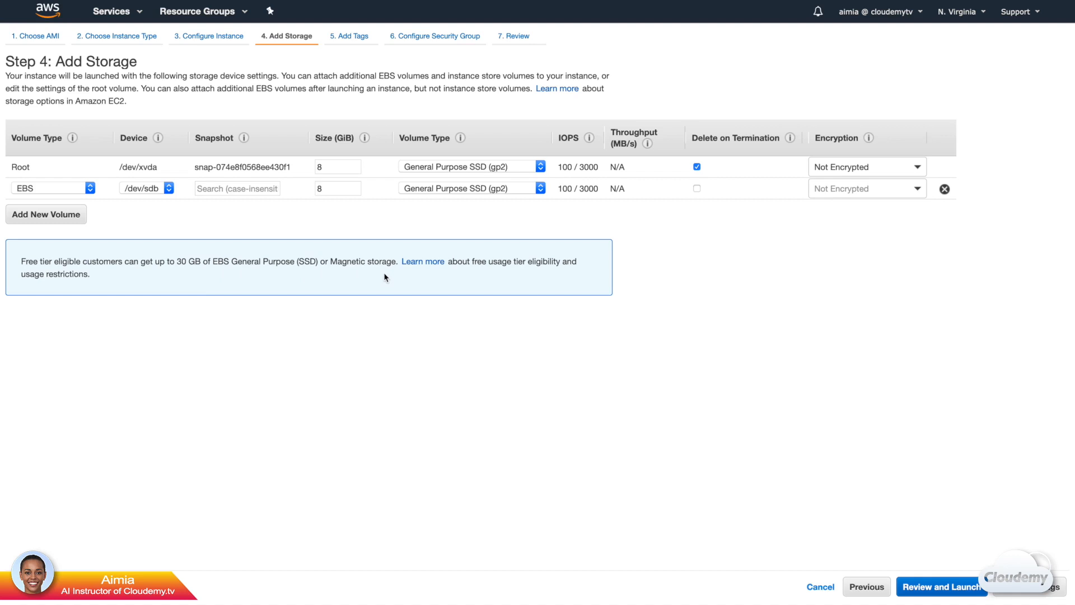
left_click(945, 190)
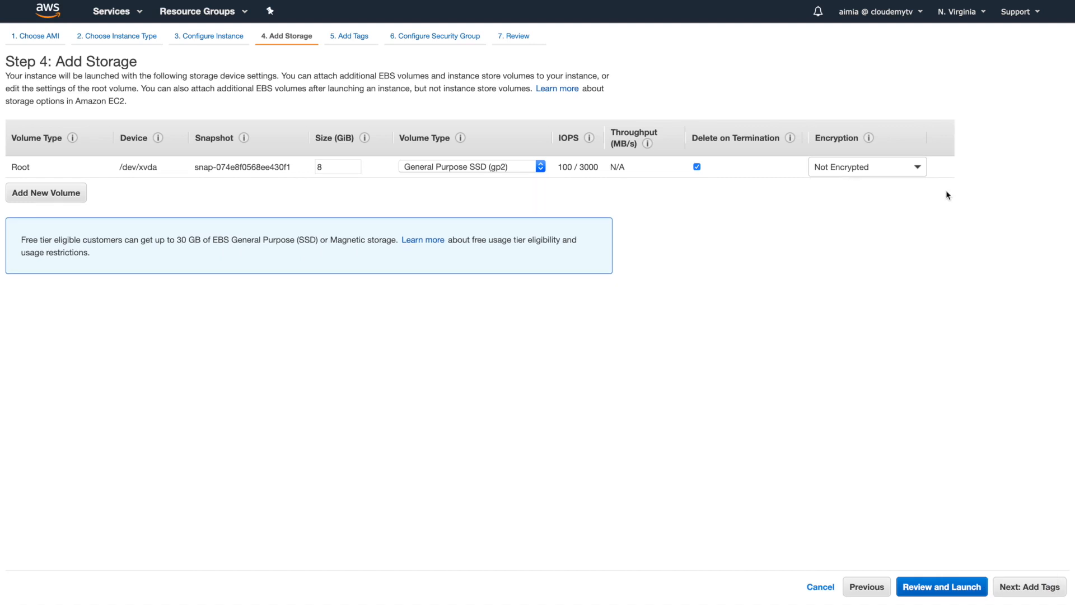
Continue to the tag configuration and add a Name tag with the value CloudemyWebserver.
left_click(1016, 585)
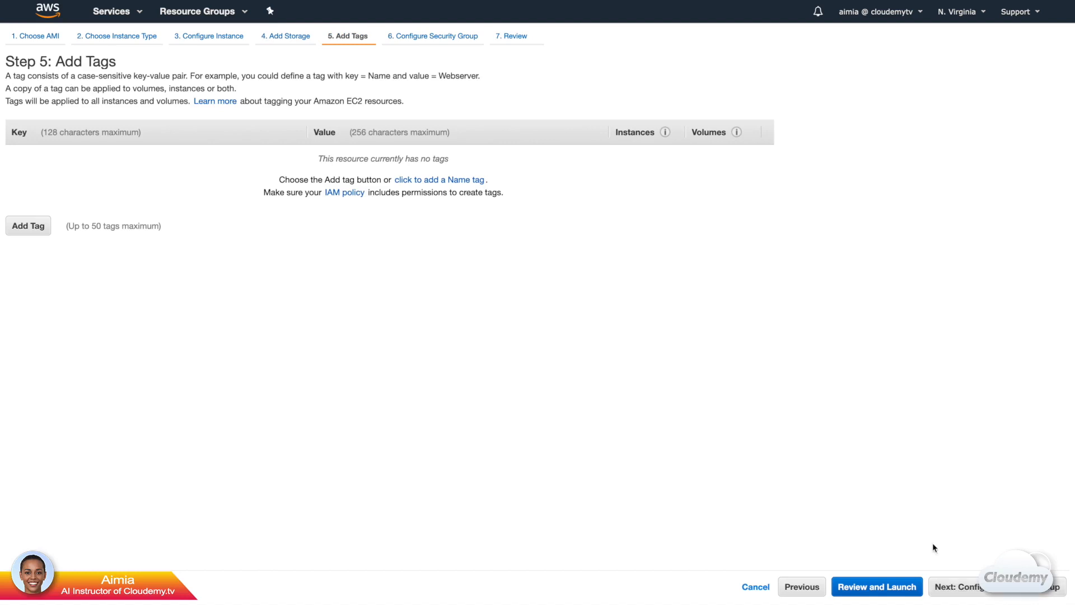
left_click(35, 226)
type("Name")
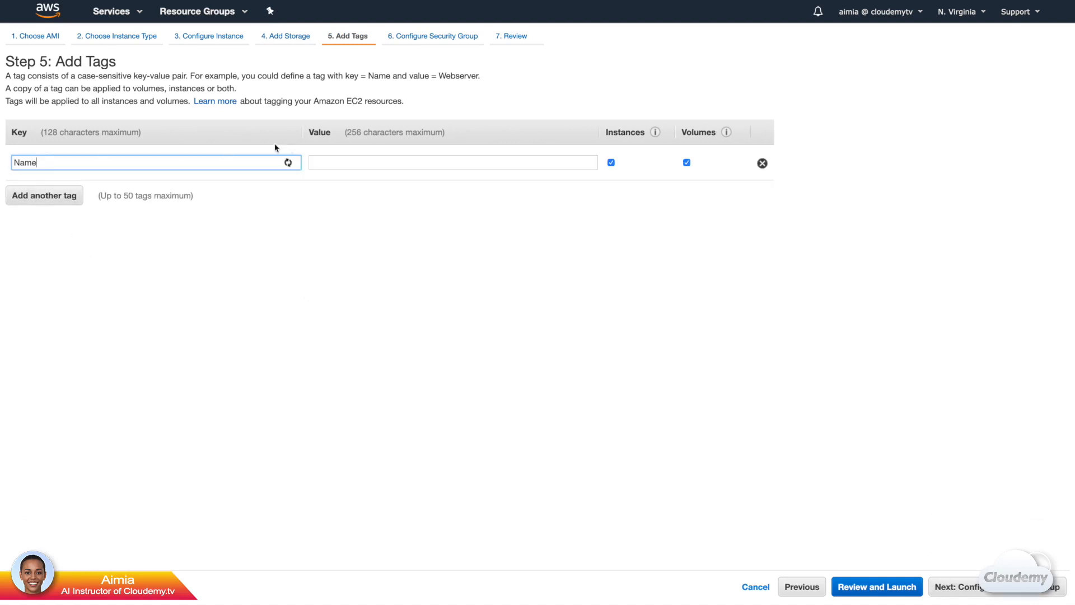
left_click(361, 162)
type("CloudemyWebserver")
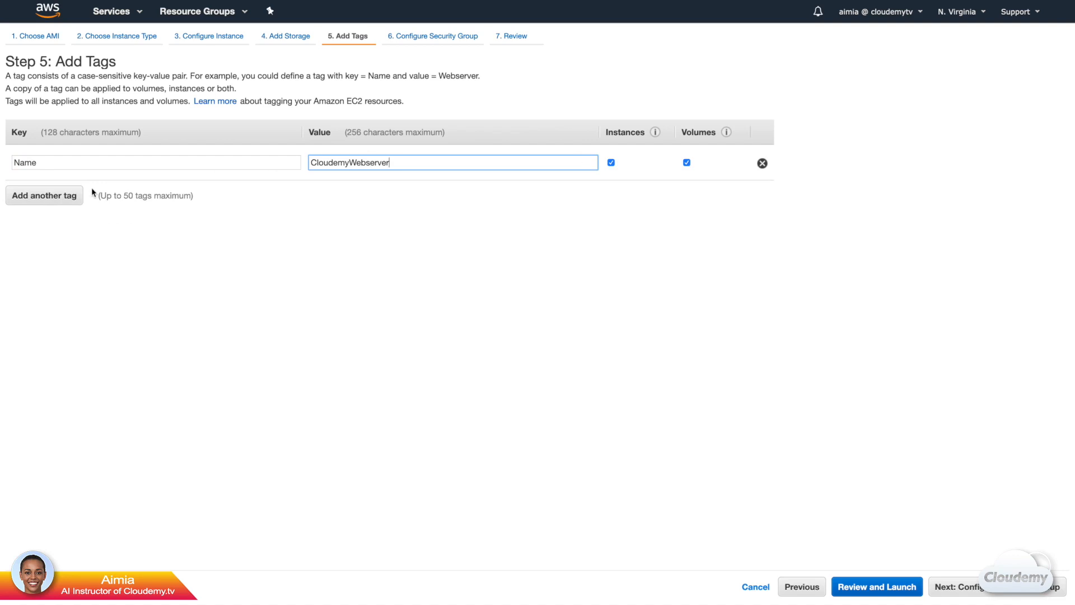
Add a Description tag with the value Testing EC2 Lab and continue to the security group configuration.
left_click(44, 195)
type("Description")
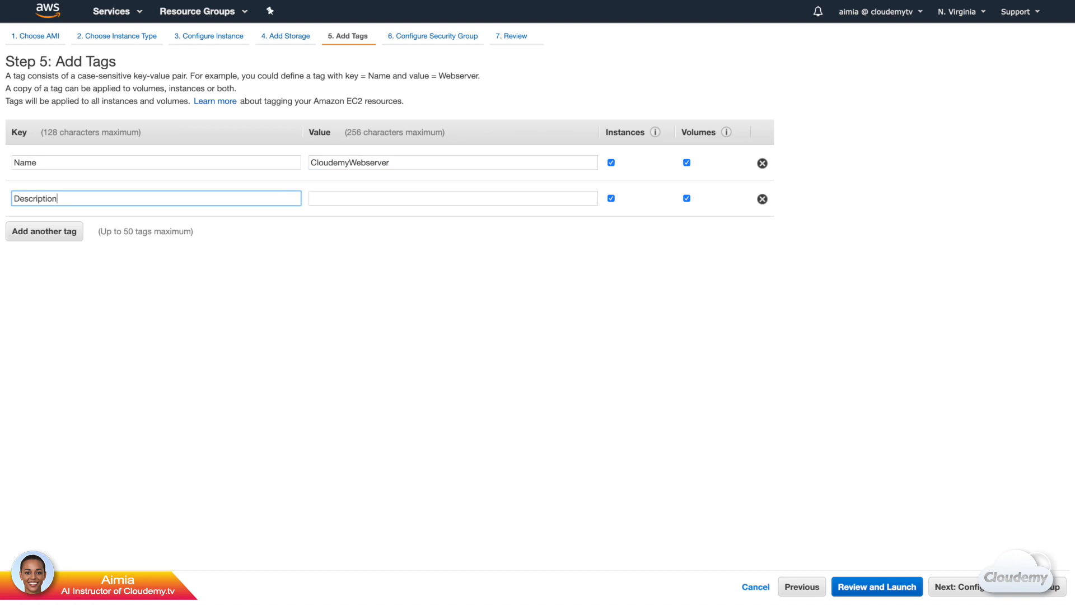
left_click(322, 201)
type("Testing EC2 Lab")
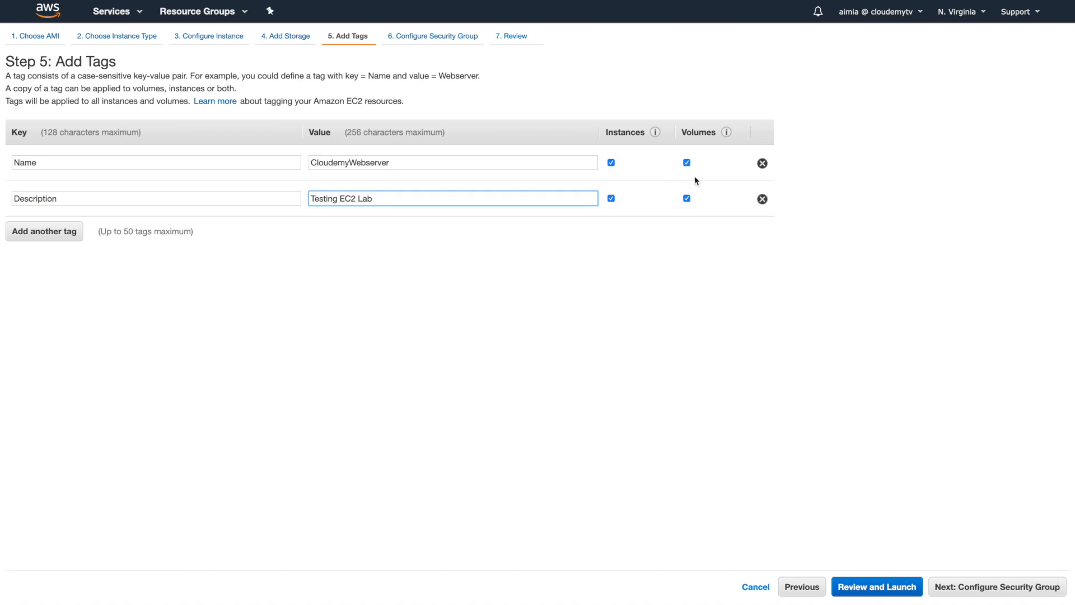
left_click(977, 585)
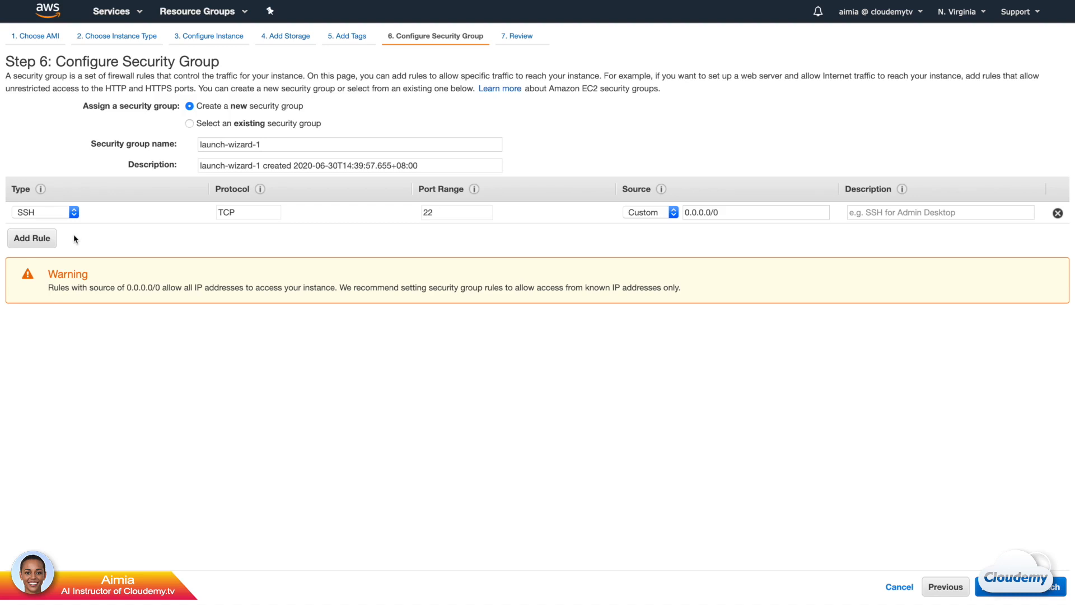
Add HTTP and HTTPS rules to the new security group with their default sources and continue to the launch review.
left_click(34, 238)
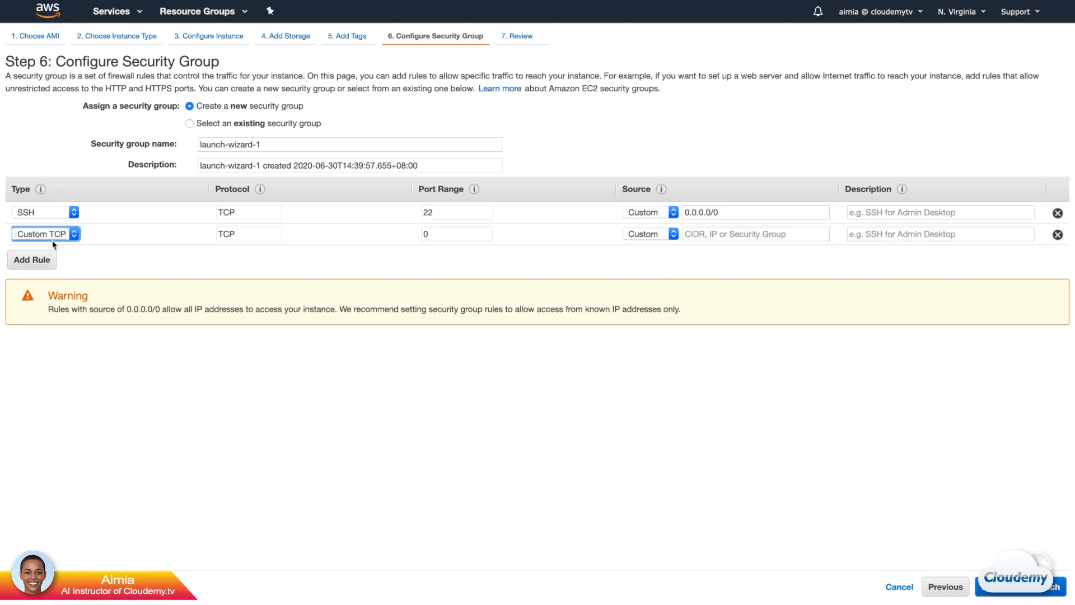
left_click(53, 235)
left_click(58, 389)
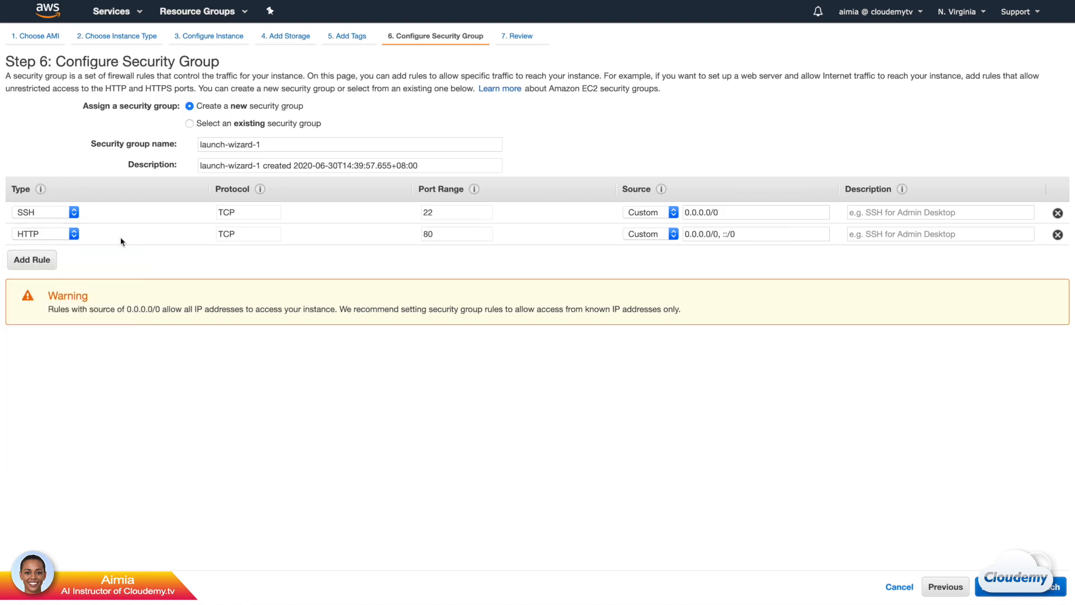
left_click(32, 260)
left_click(61, 256)
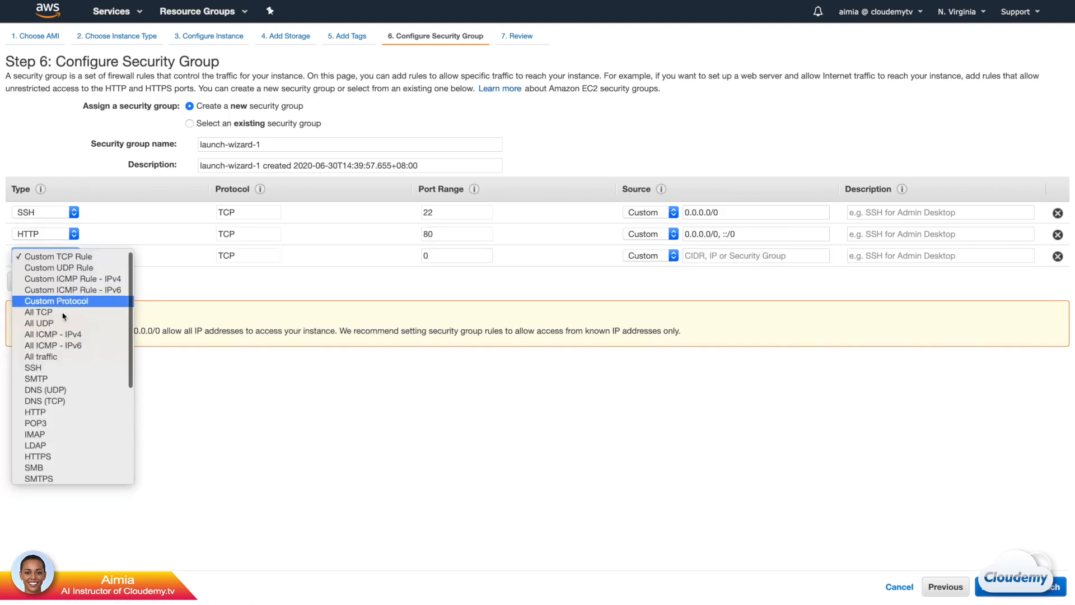
left_click(56, 456)
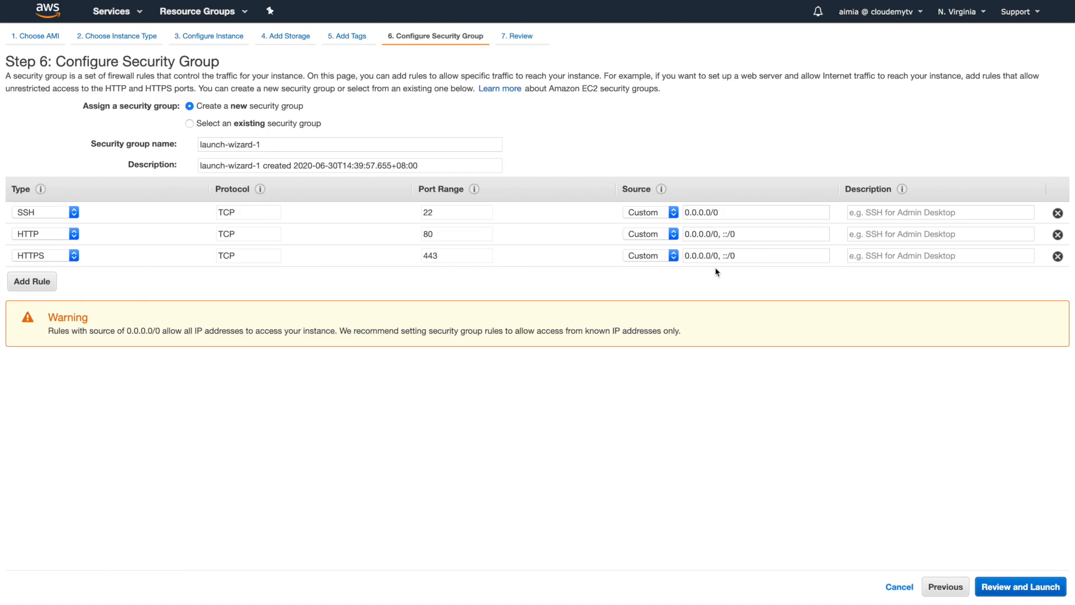
left_click(1015, 591)
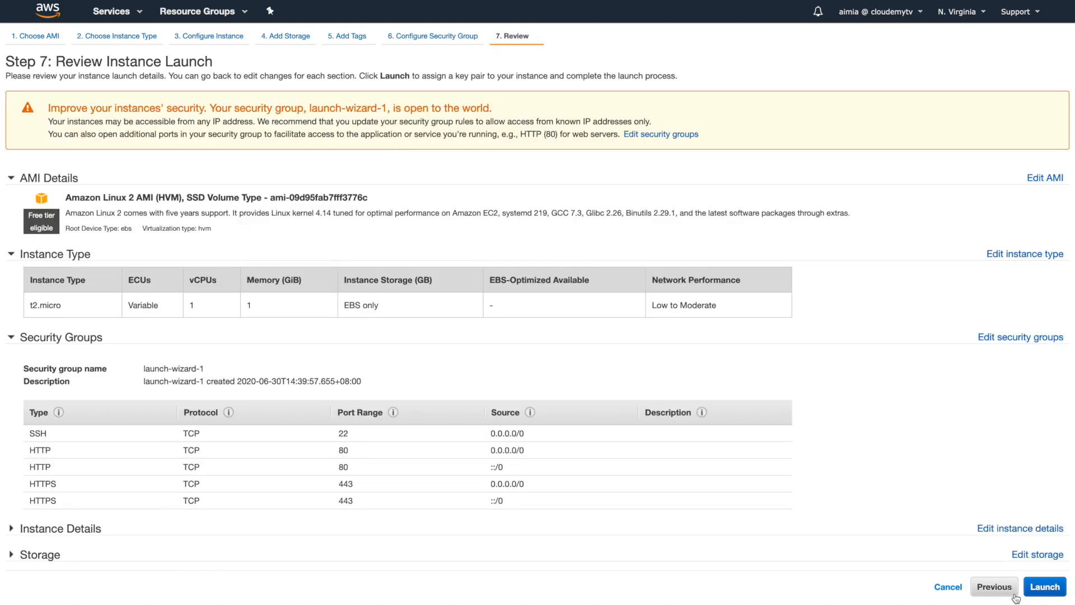
Launch the instance with a new key pair named webserver, saving its private key file webserver.pem.
left_click(1045, 587)
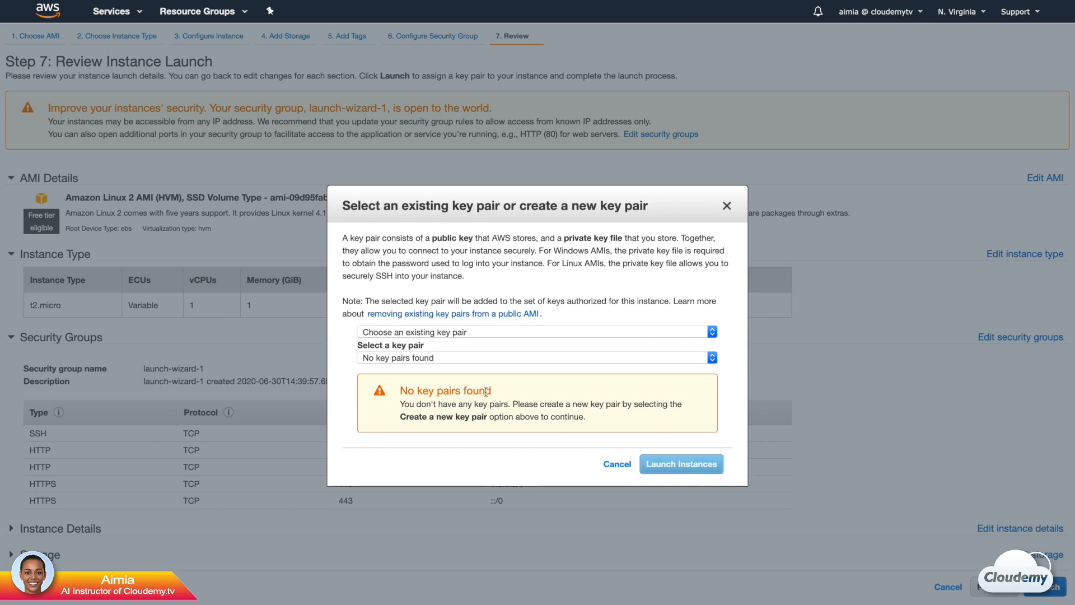
left_click(469, 333)
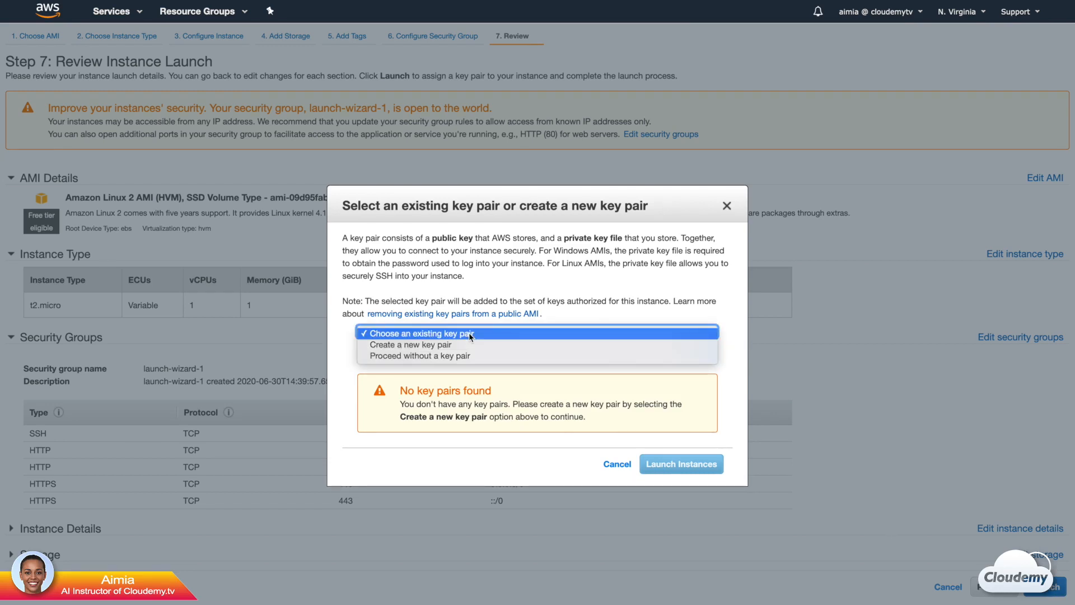
left_click(469, 344)
type("webserver")
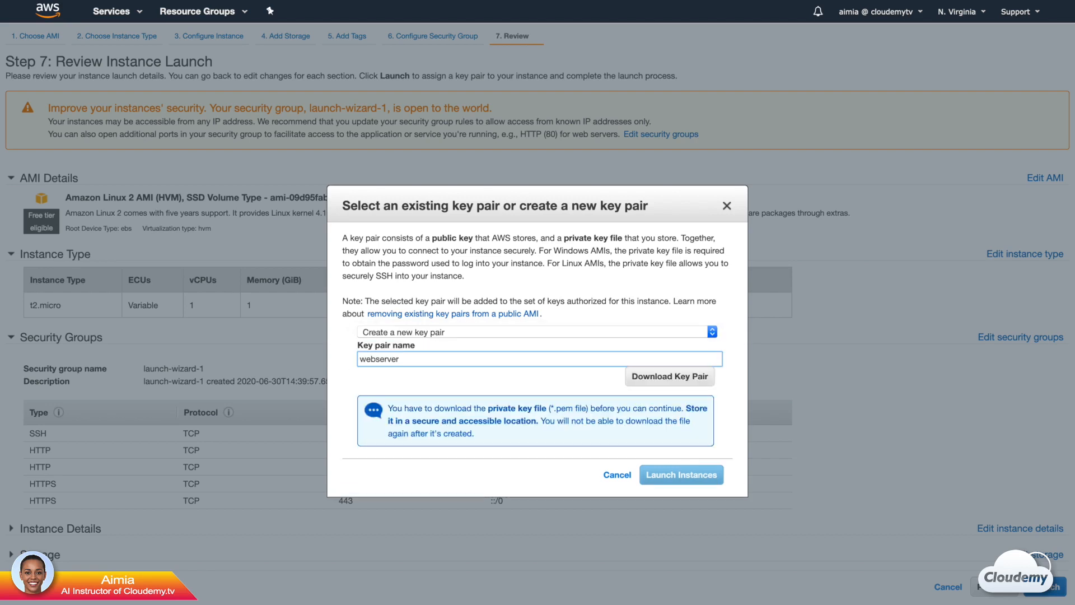
left_click(652, 387)
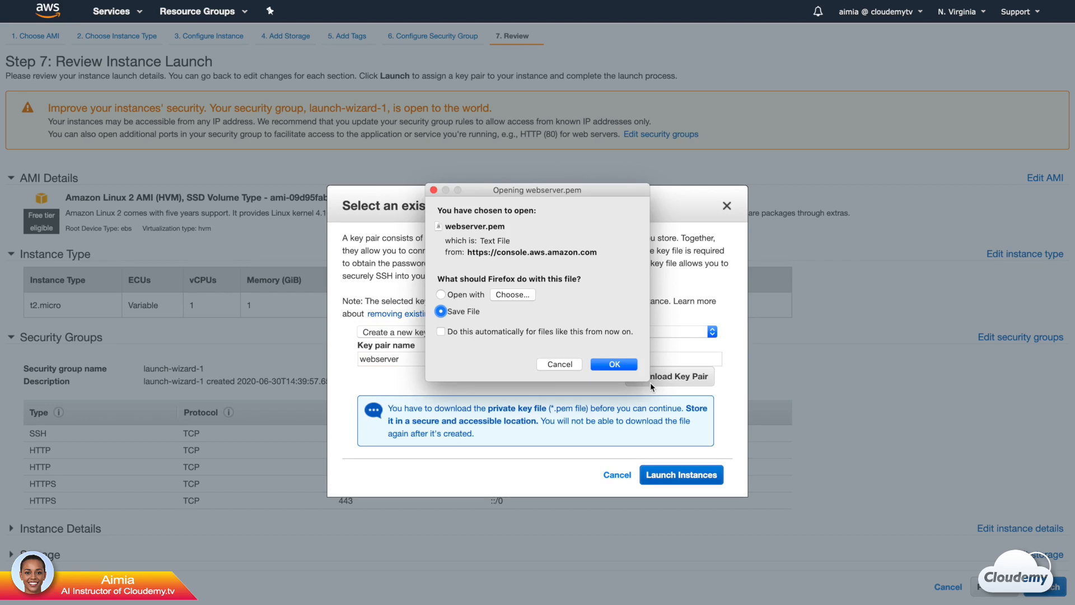
left_click(607, 370)
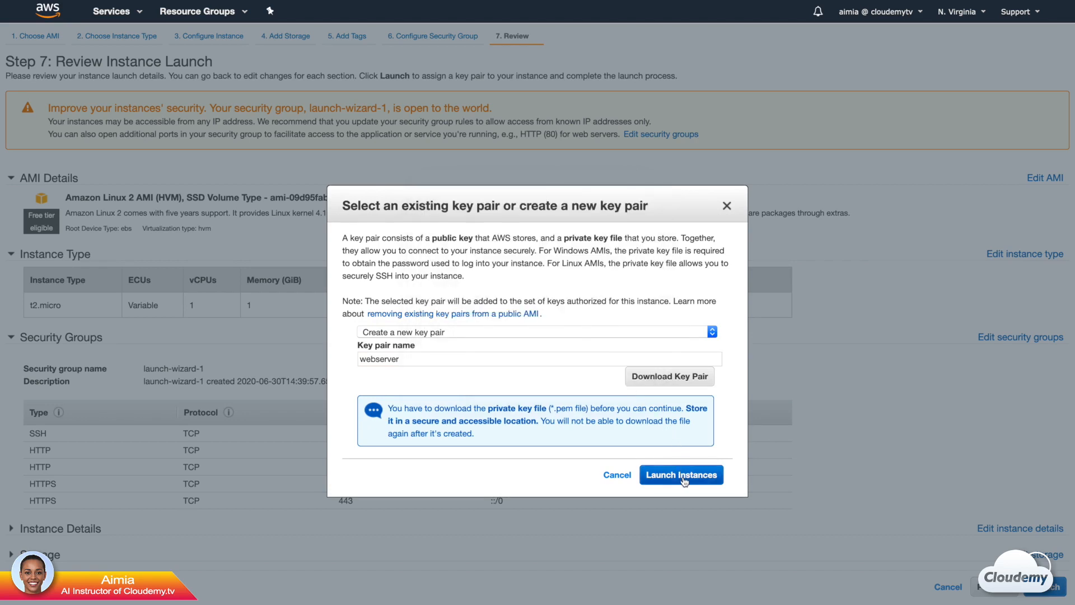
left_click(682, 475)
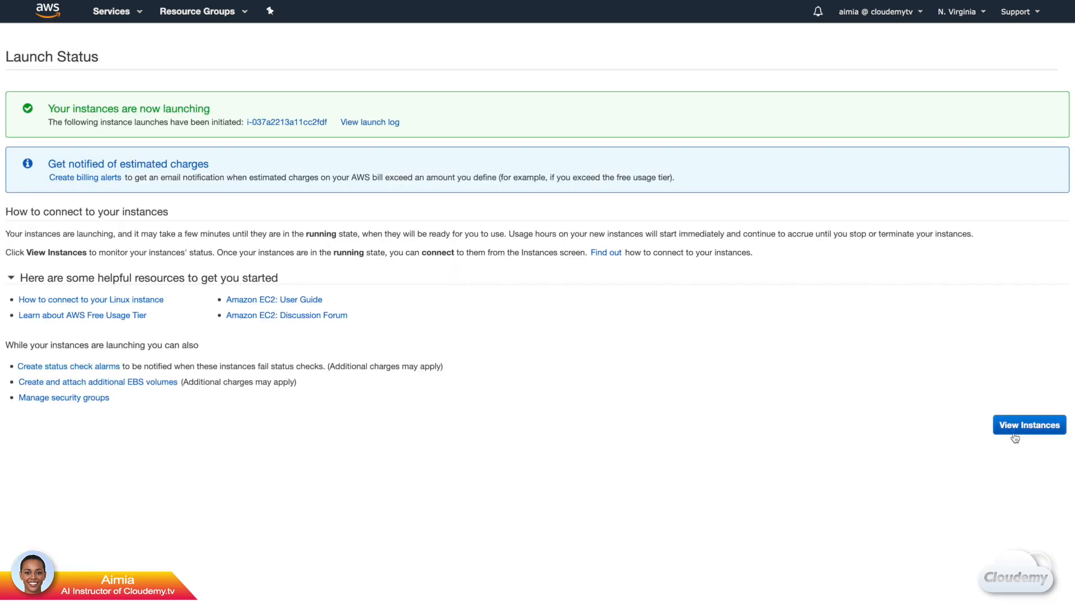
View the launched instance in the instances list, refreshing its state and widening the Name column.
left_click(1015, 437)
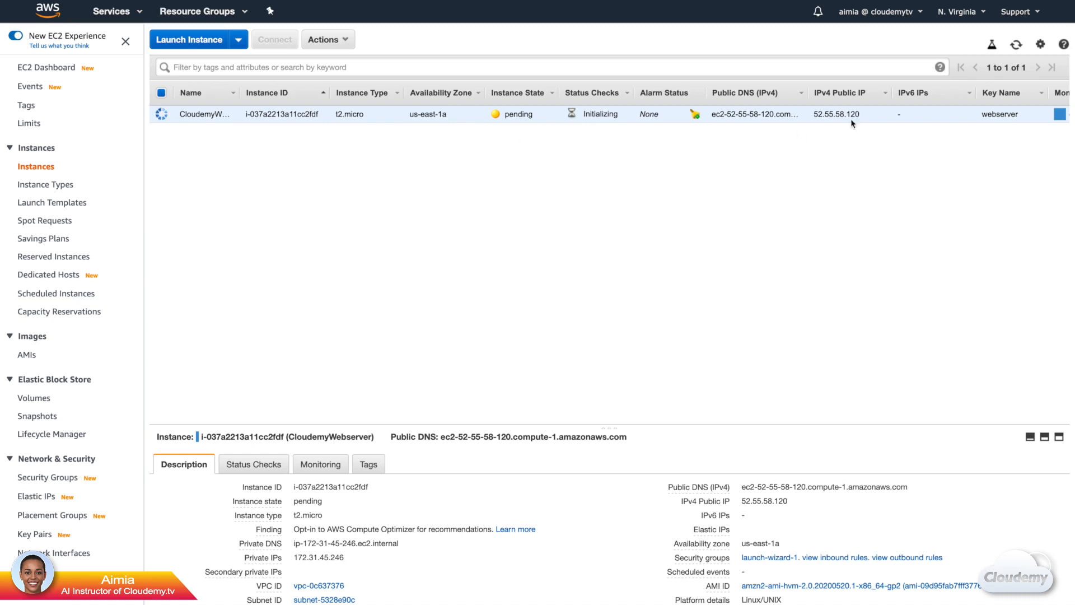
left_click(1016, 45)
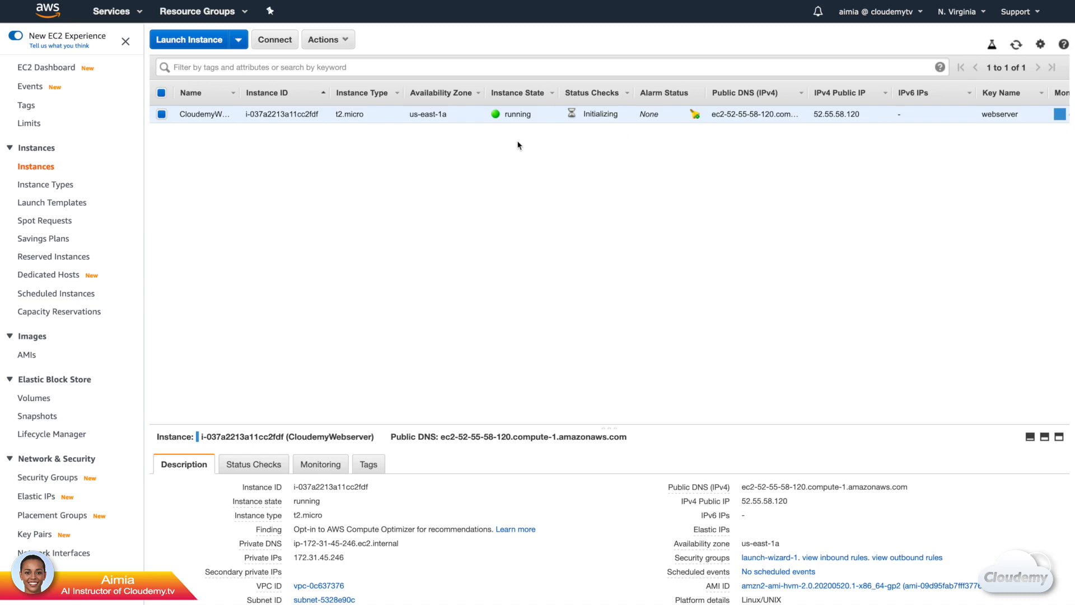
left_click_drag(238, 93, 279, 92)
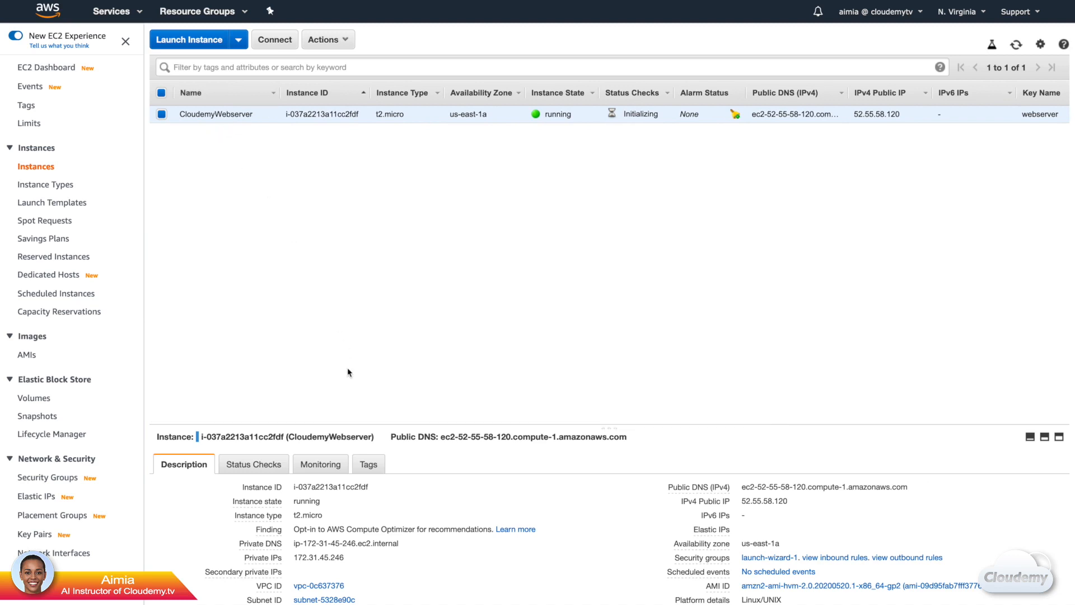
Open the instance's tags in an enlarged details area and delete the Name tag, keeping the Description tag.
left_click(369, 465)
left_click_drag(610, 428, 616, 279)
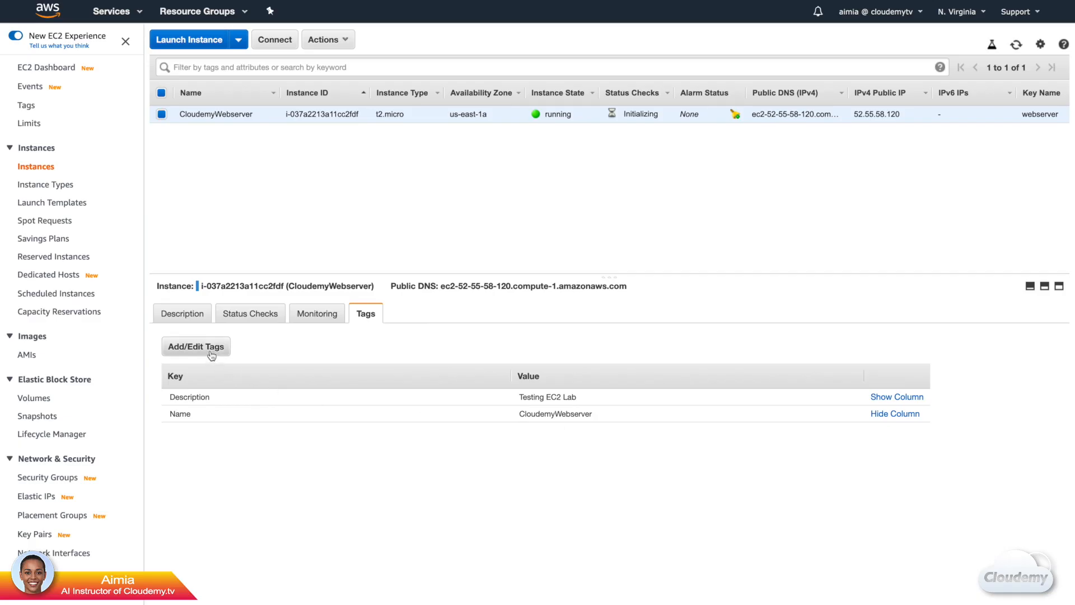
left_click(211, 350)
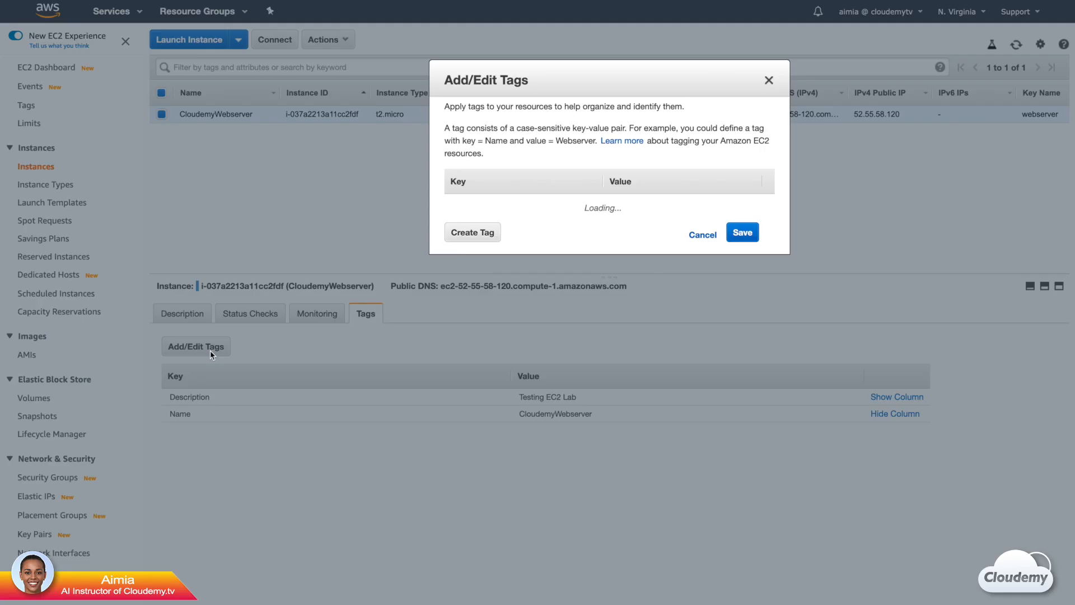
left_click(701, 250)
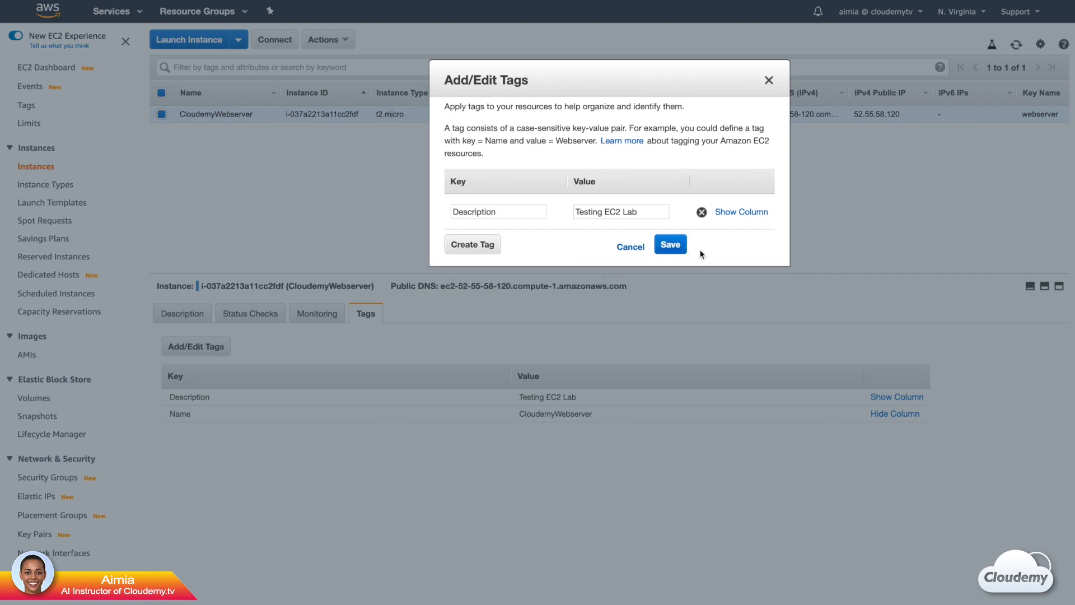
left_click(675, 247)
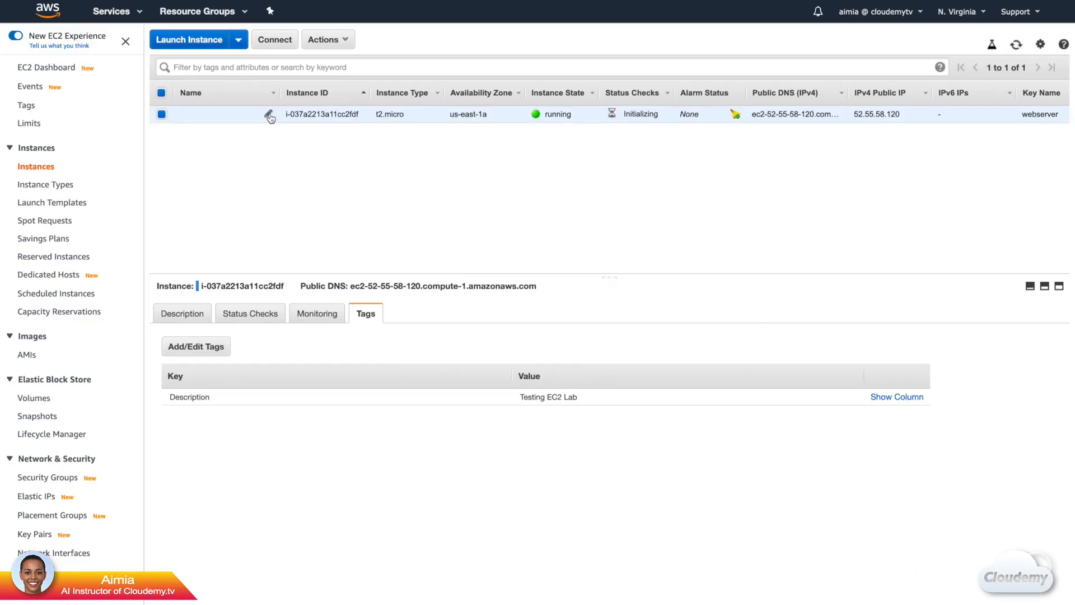
Name the instance CloudemyWebserver directly in the instances list and show its description details.
left_click(268, 114)
type("CloudemyWebserver")
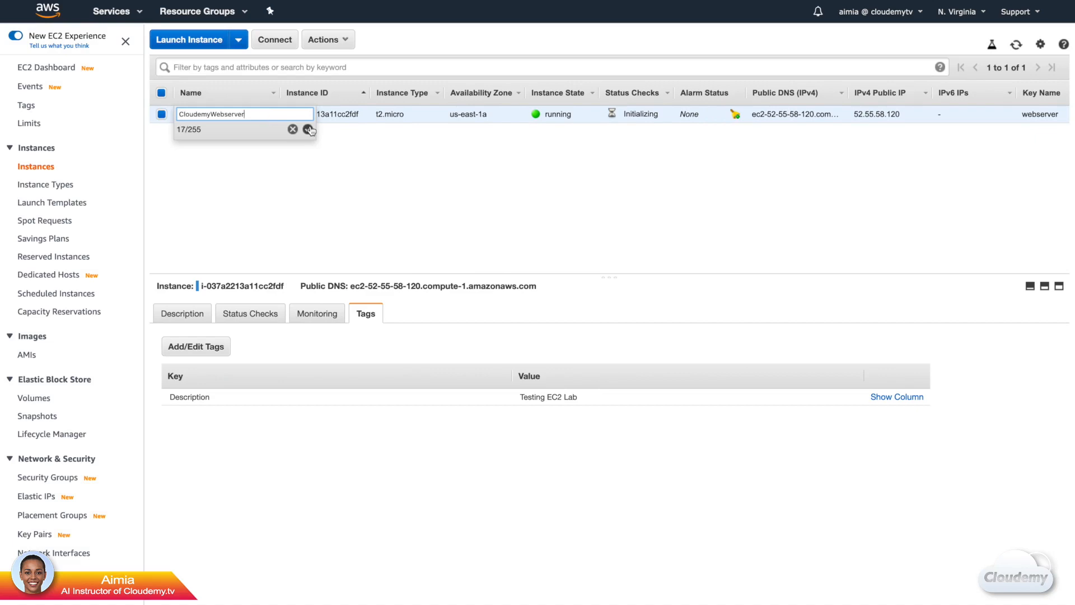
left_click(308, 129)
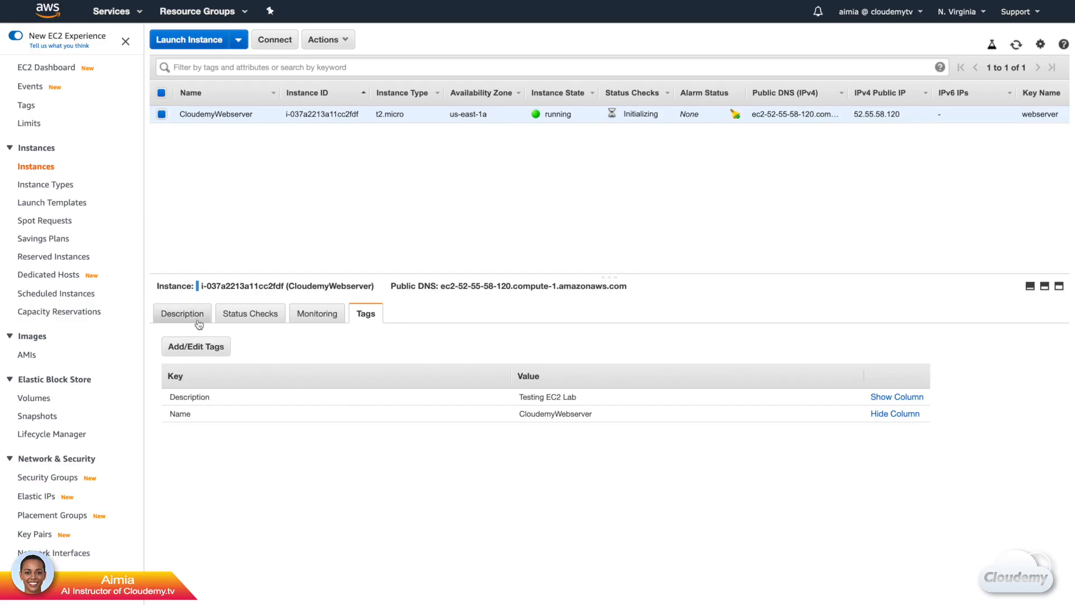
left_click(193, 314)
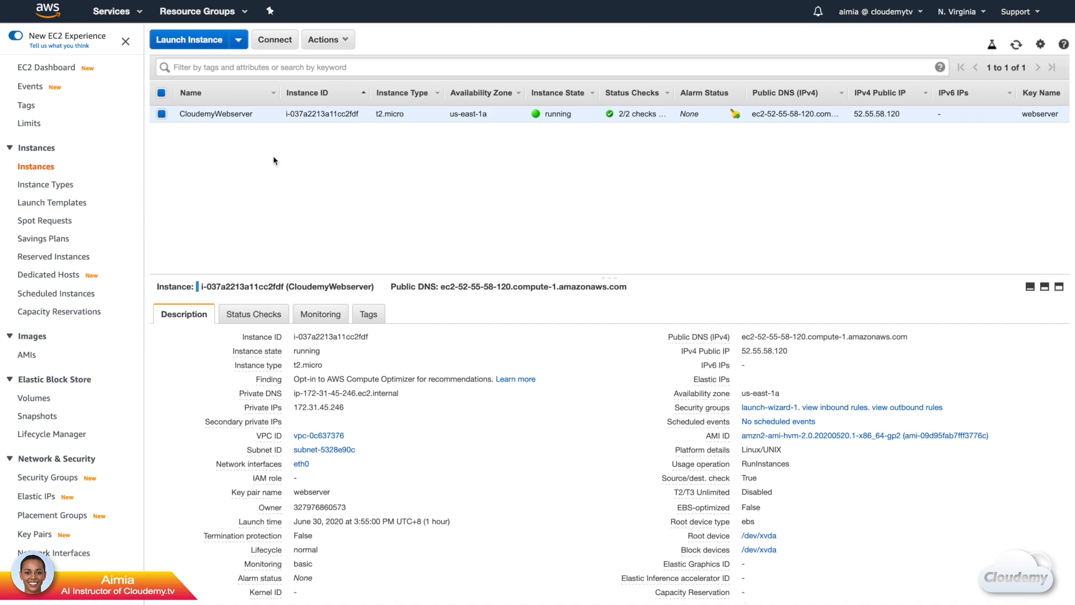
Stop the CloudemyWebserver instance and confirm the stop request.
left_click(328, 39)
mouse_move(363, 119)
left_click(448, 135)
left_click(751, 392)
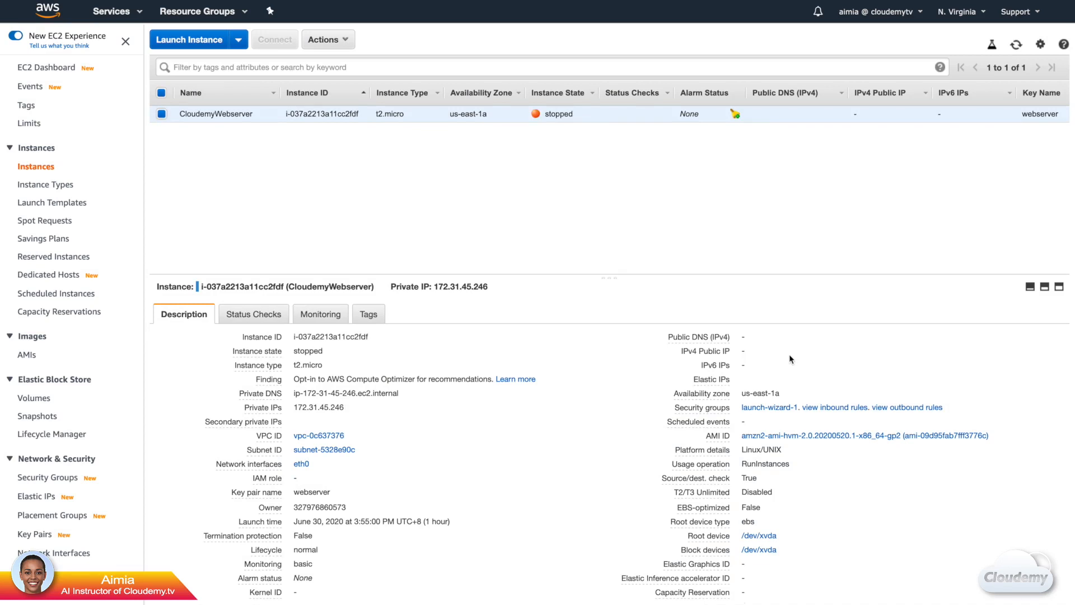
Start the stopped CloudemyWebserver instance again and confirm the start request.
left_click(324, 39)
mouse_move(347, 118)
left_click(472, 120)
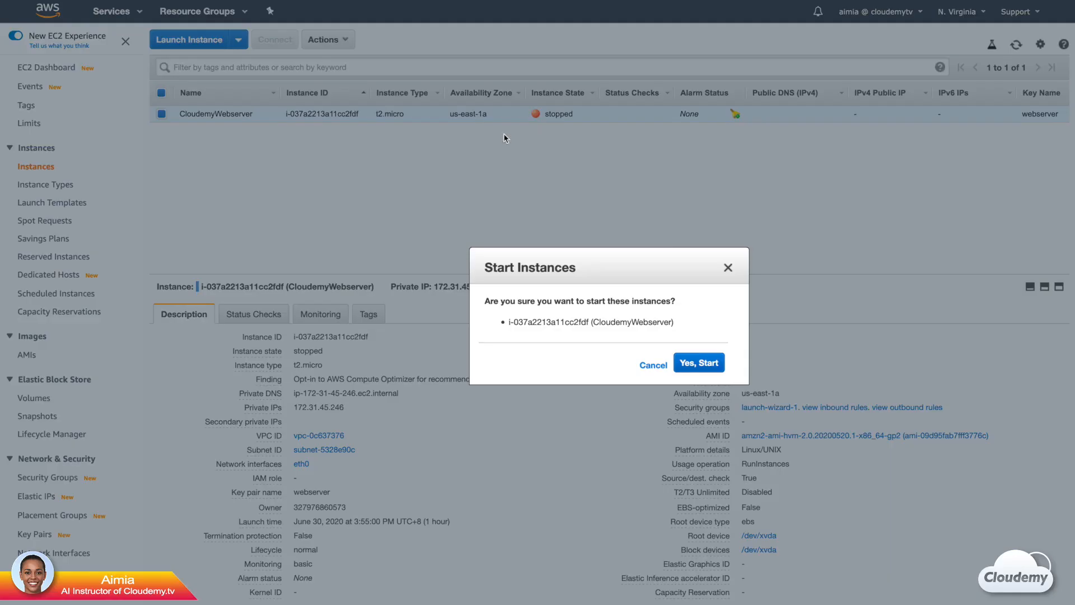
left_click(699, 362)
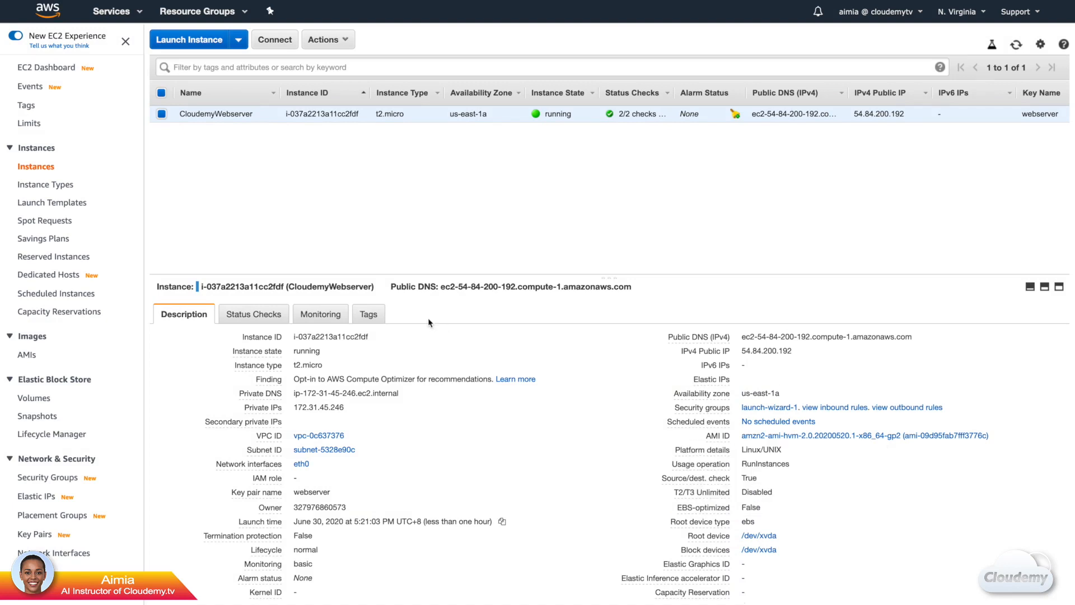
Review the instance's system and instance status checks and look through its CloudWatch monitoring graphs.
left_click(278, 318)
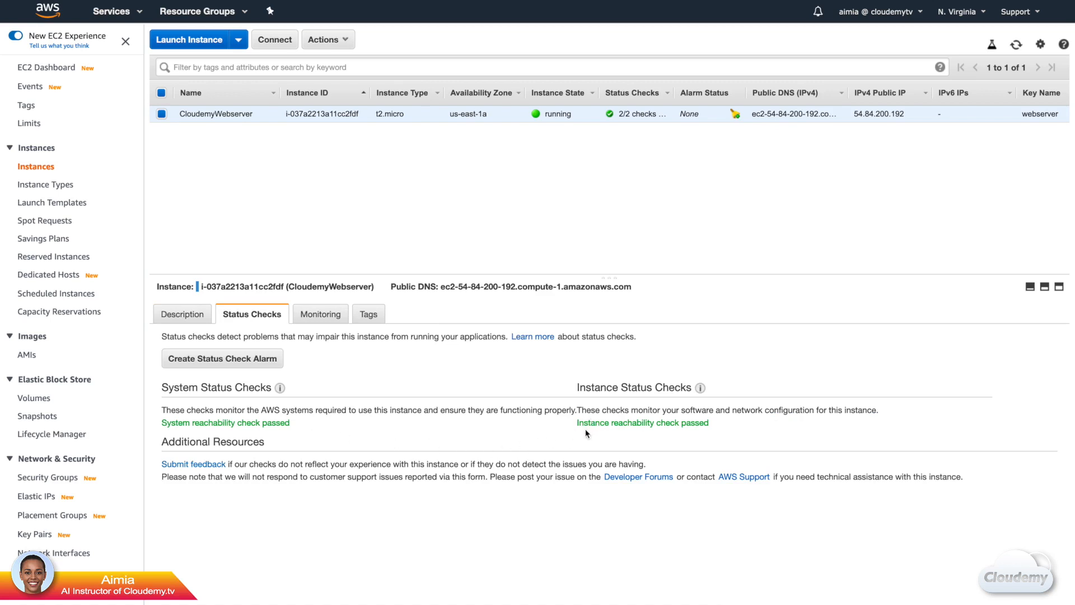
left_click(342, 323)
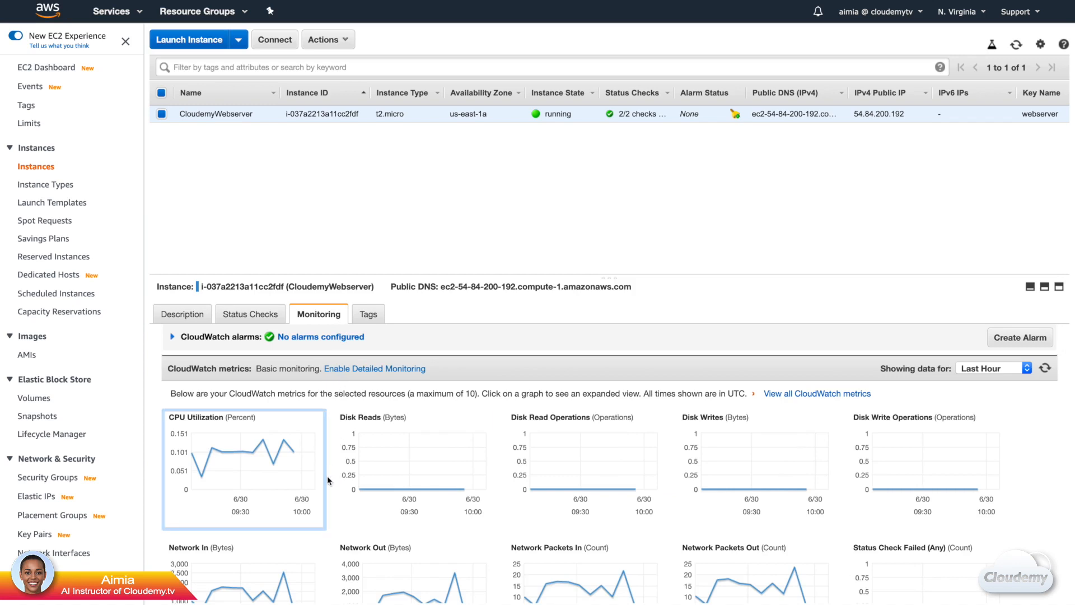
scroll(328, 478, "down", 3)
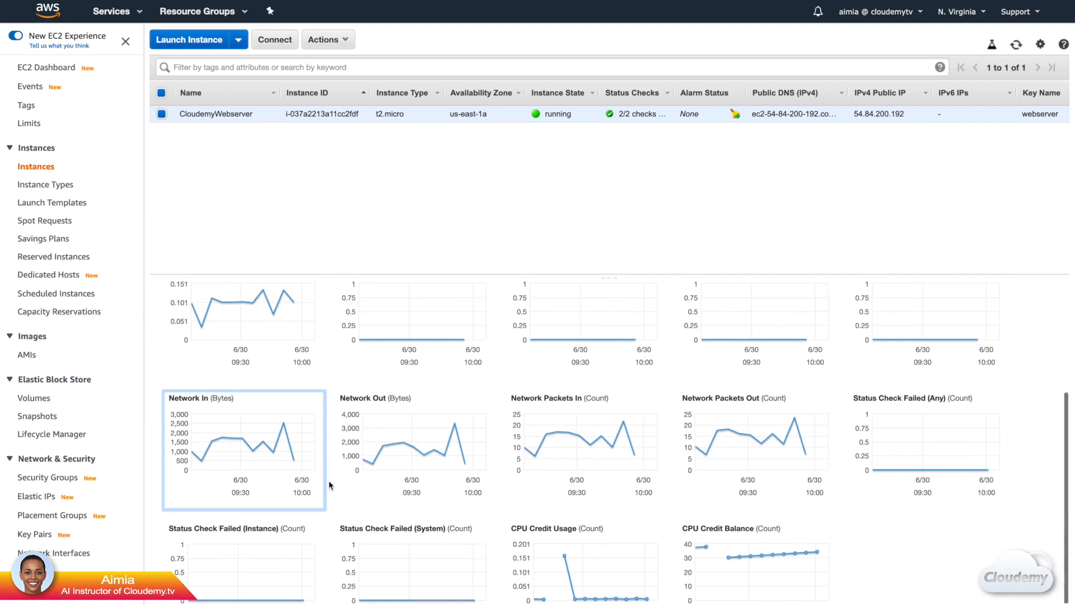
scroll(329, 485, "up", 3)
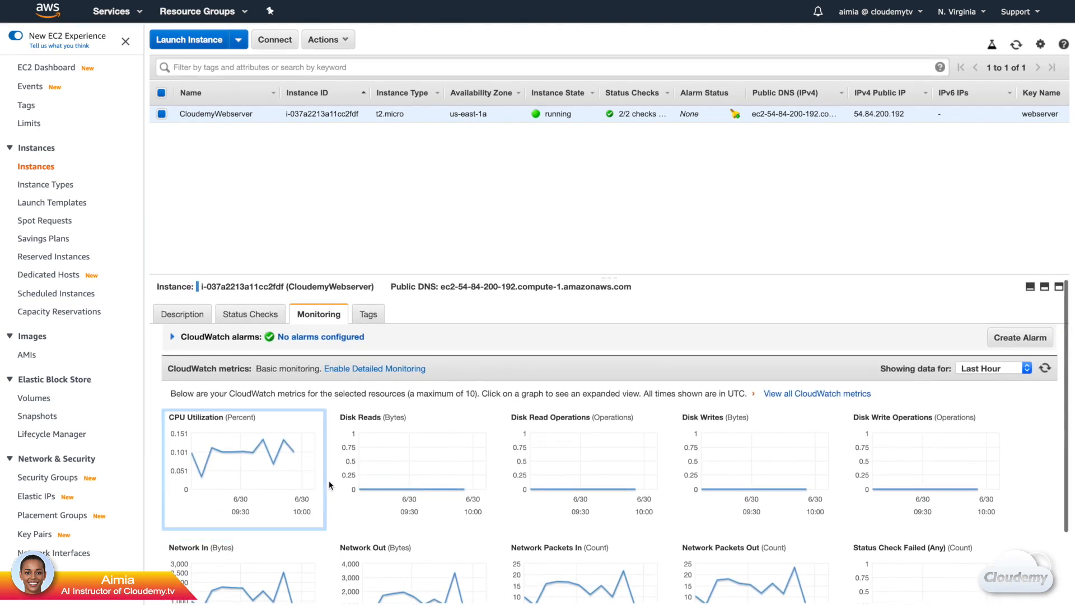